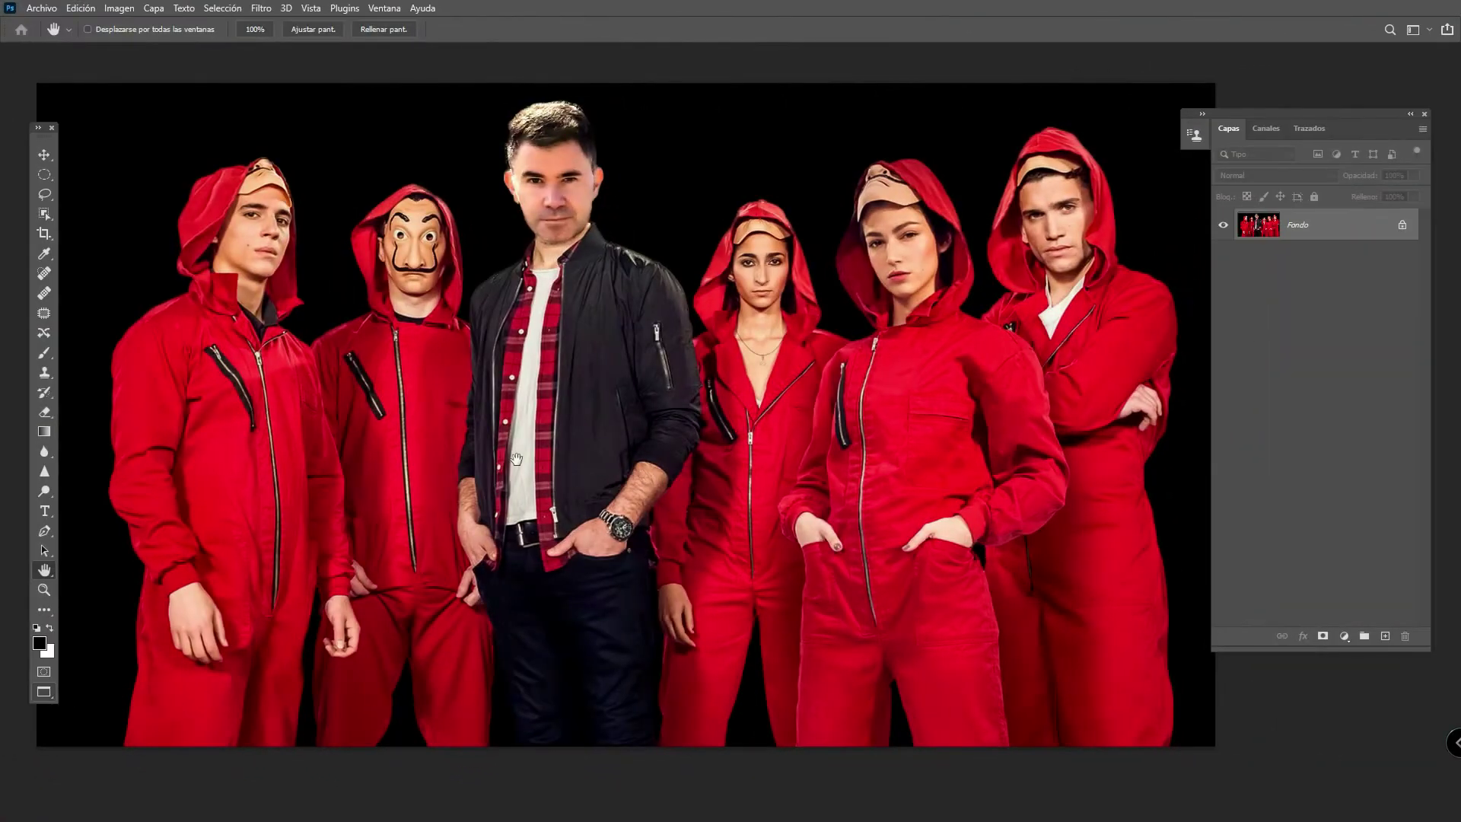
- Open the Camera Raw filter on the group photo and show its Curva tone-curve section
left_click(267, 9)
left_click(276, 122)
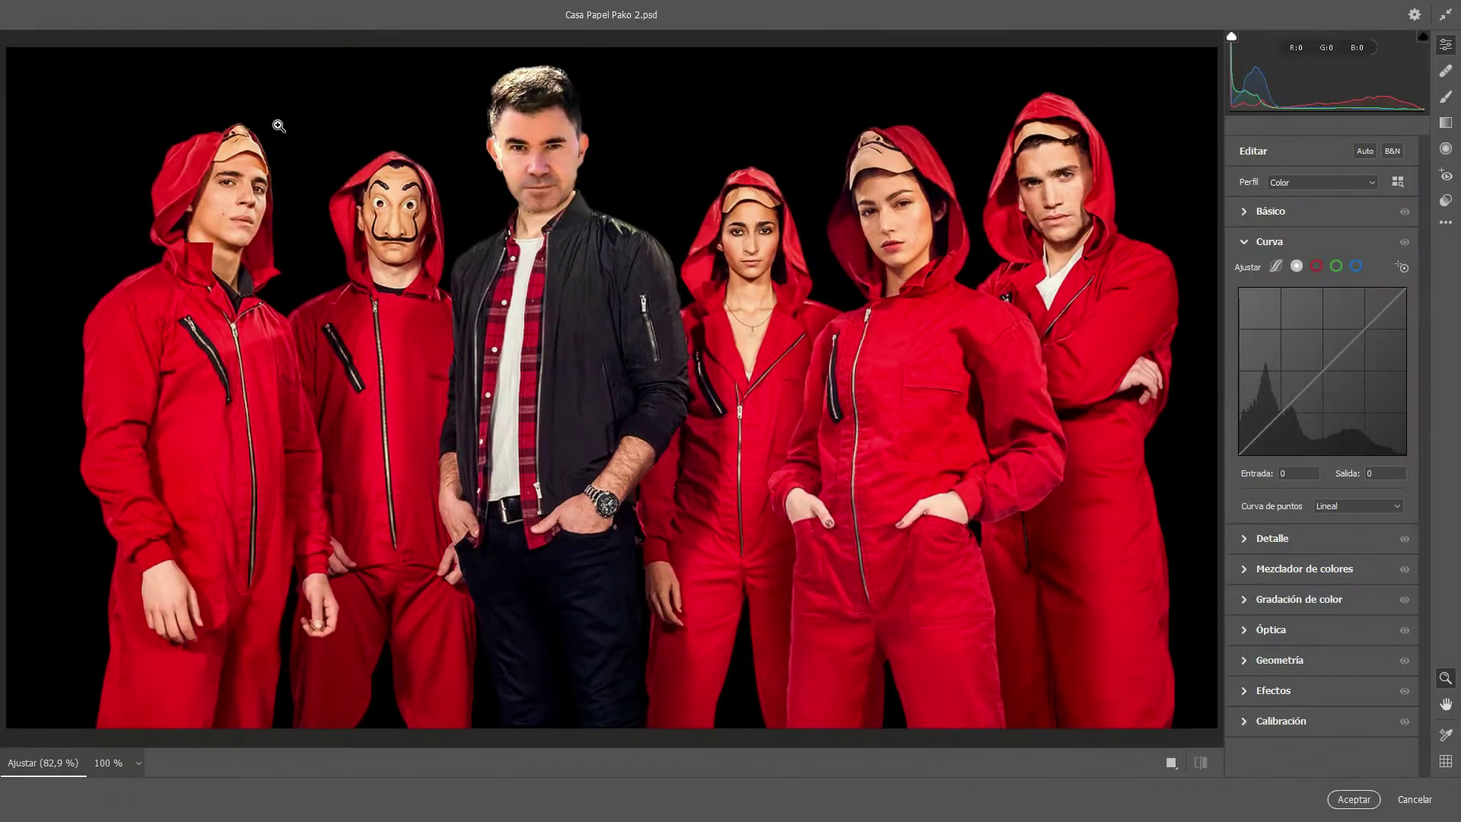
left_click(1250, 219)
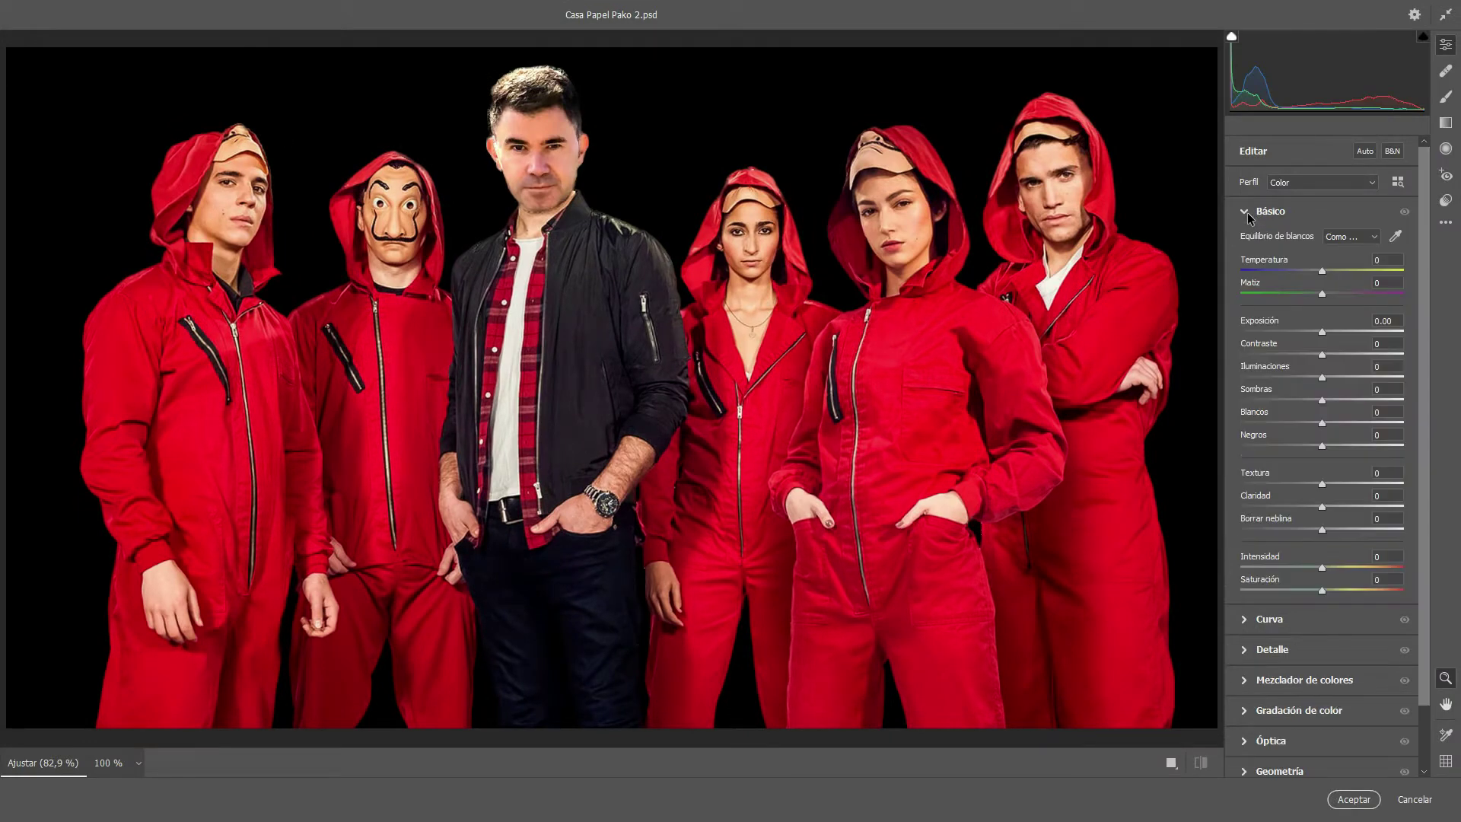
left_click_drag(1420, 358, 1421, 427)
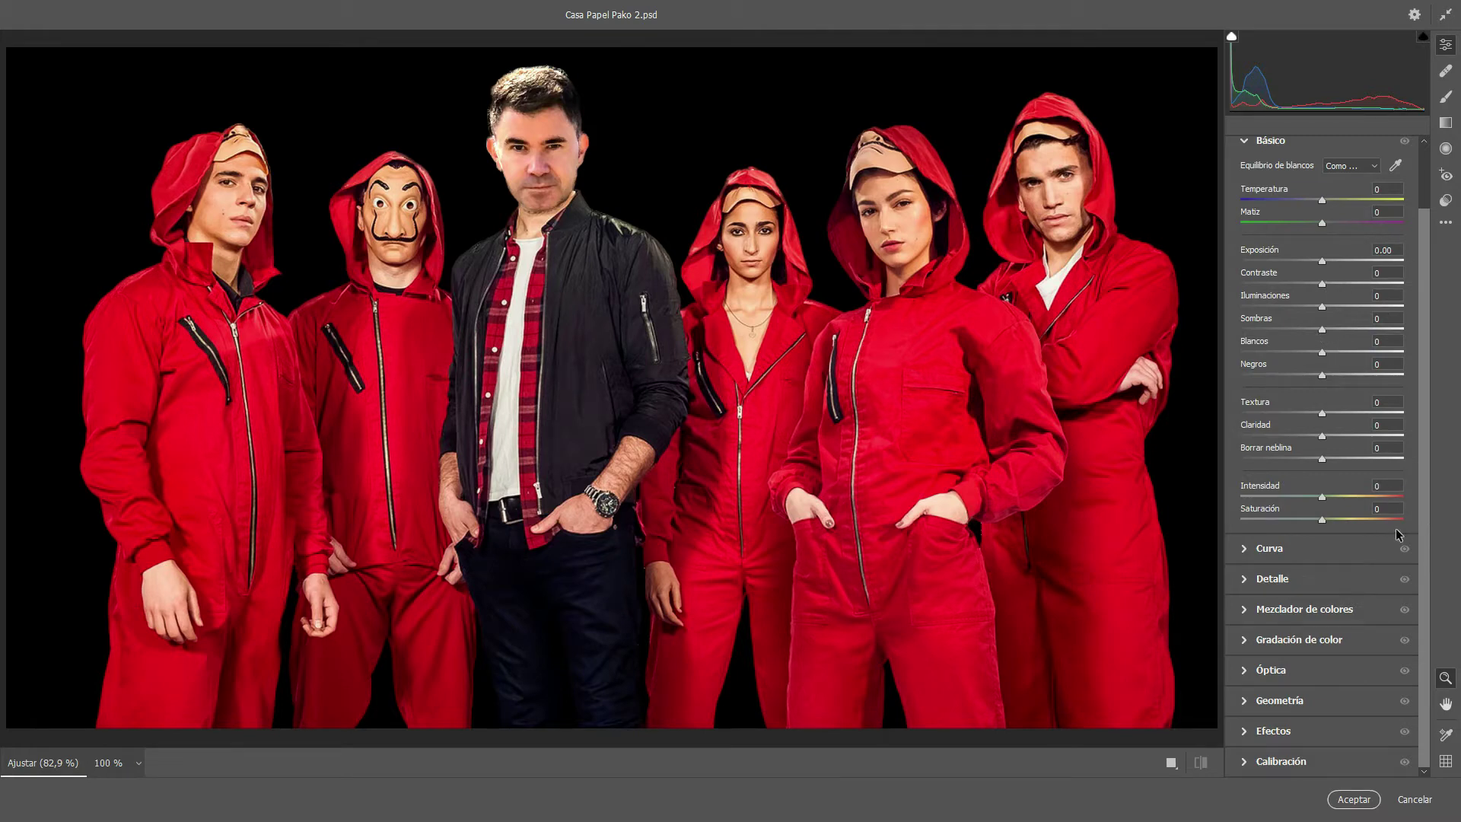
left_click(1245, 548)
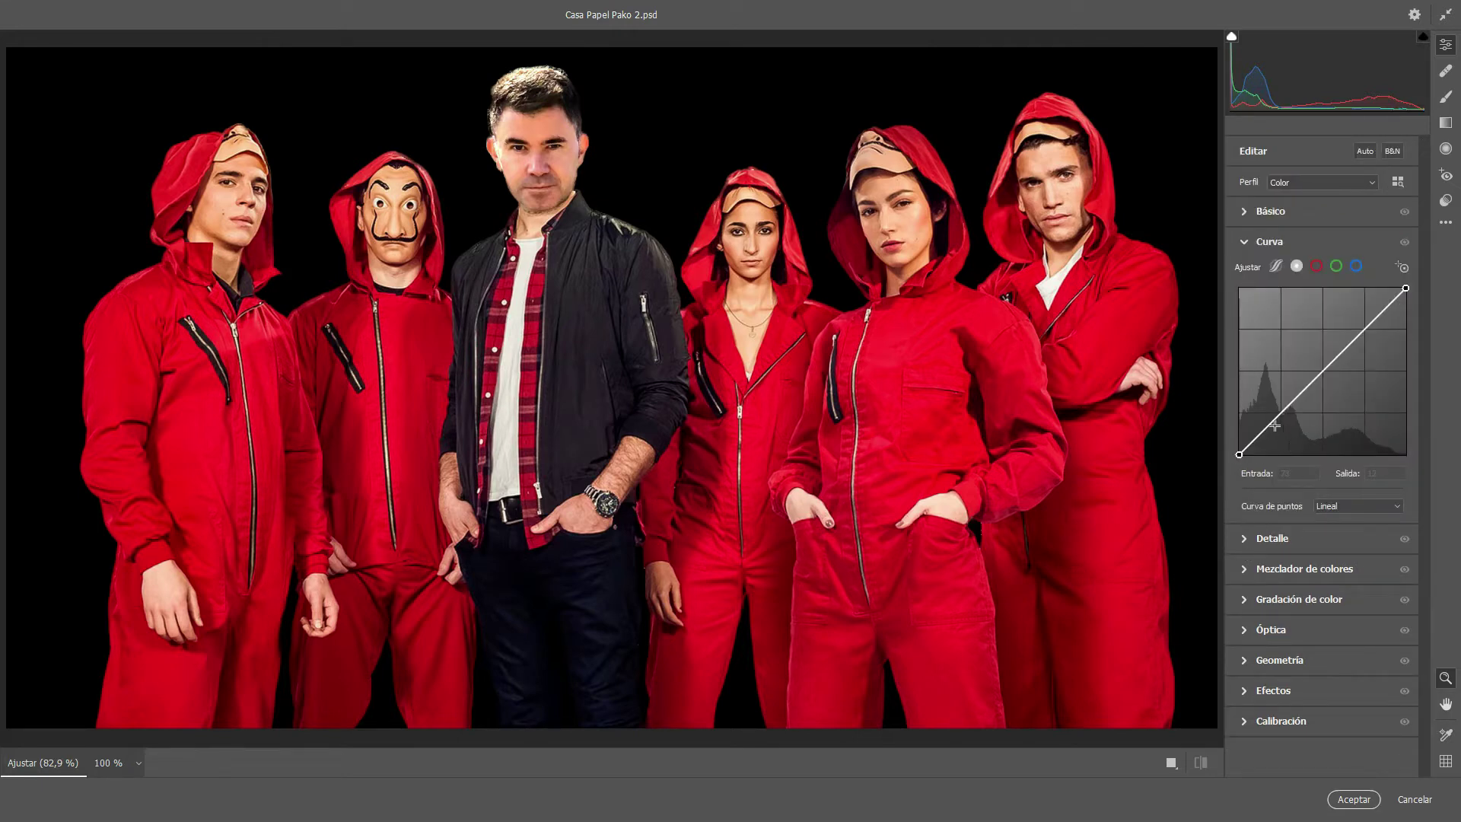
- Add three control points along the RGB tone curve
left_click(1279, 417)
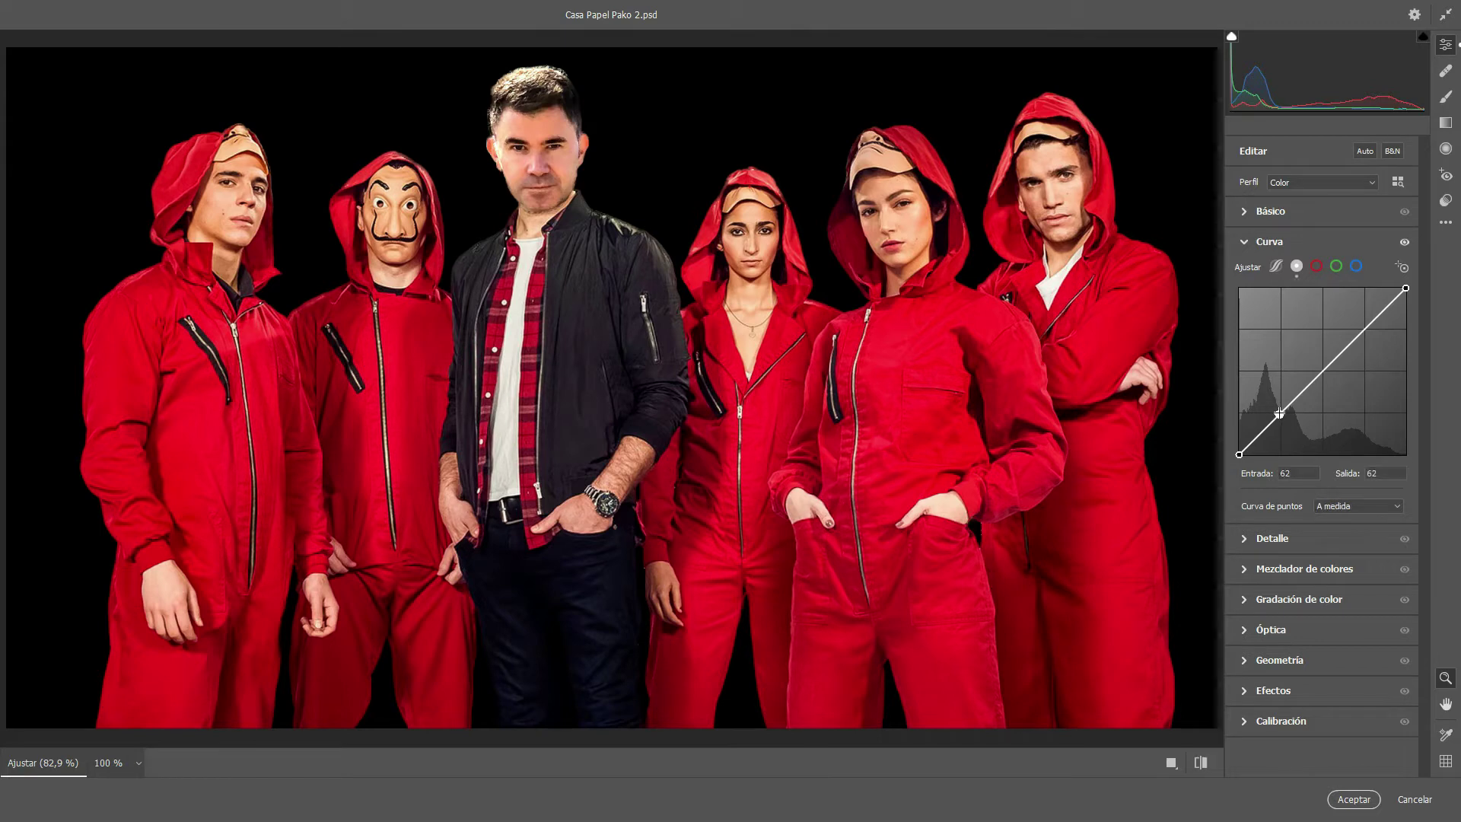
left_click(1321, 374)
left_click(1366, 332)
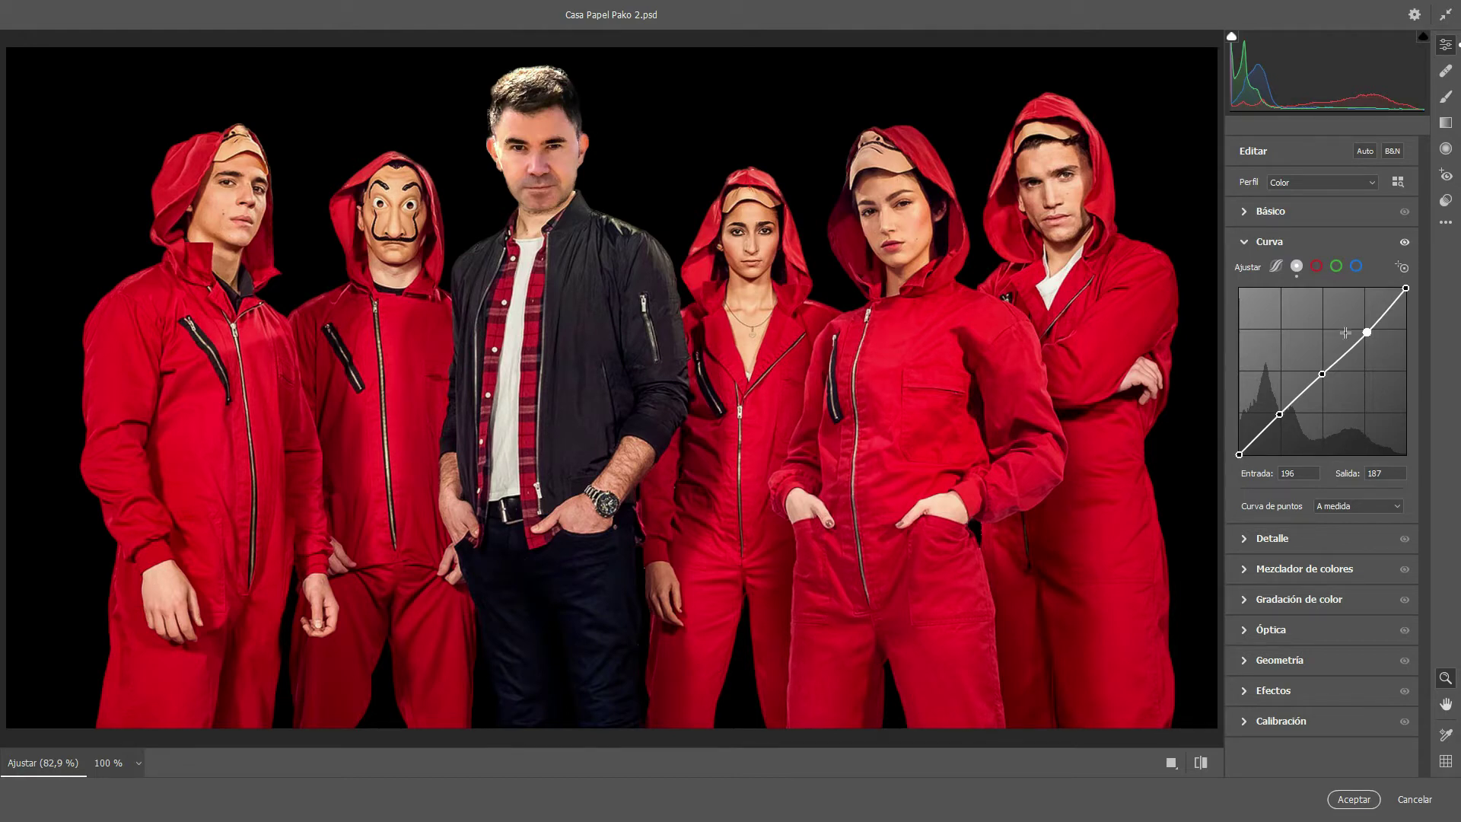
- Set the black point to input 1/output 30 and the shadow point to 66/65
left_click(1239, 454)
double_click(1287, 474)
type("1")
type("30")
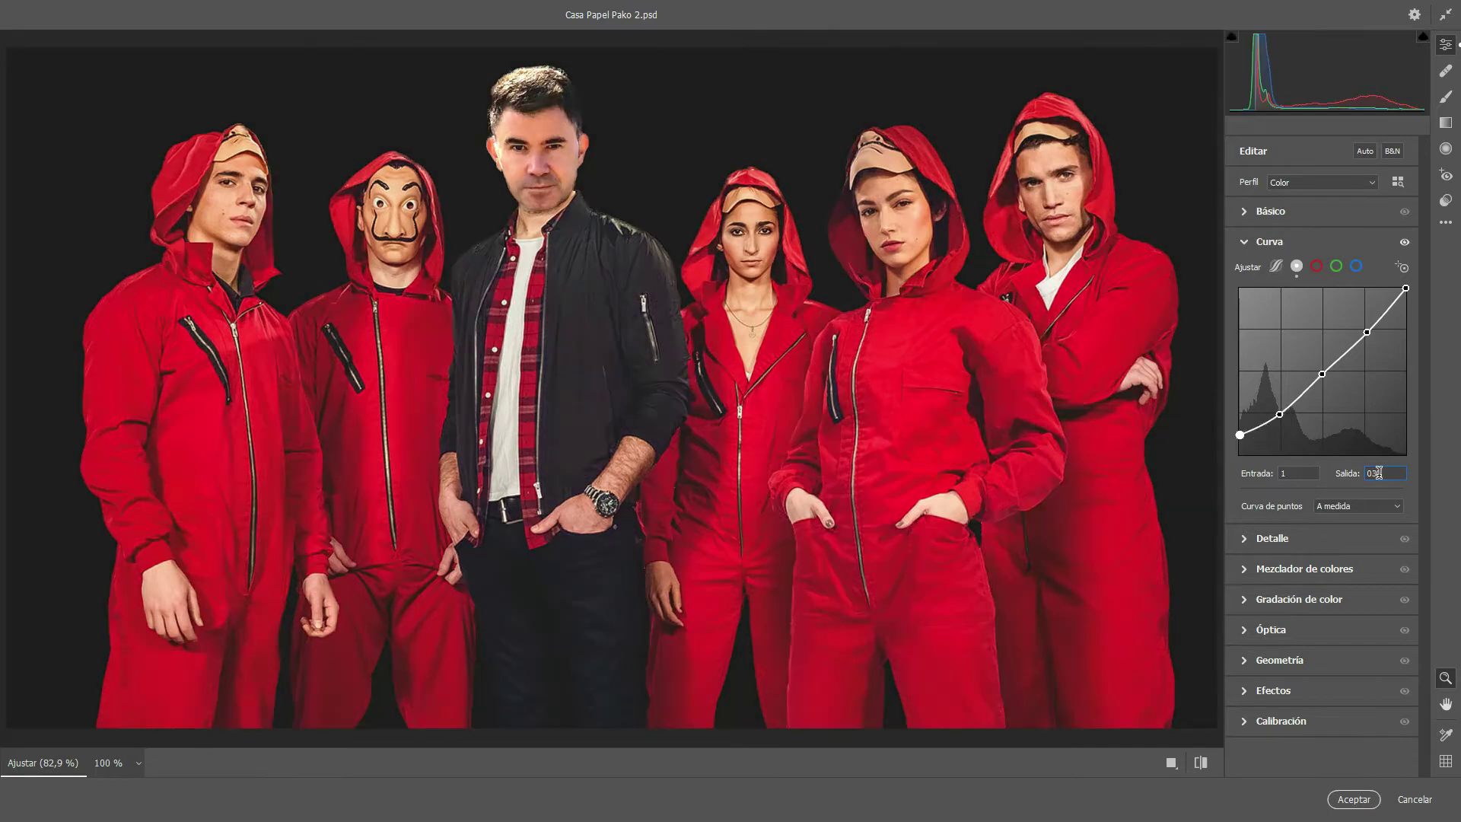
left_click(1279, 415)
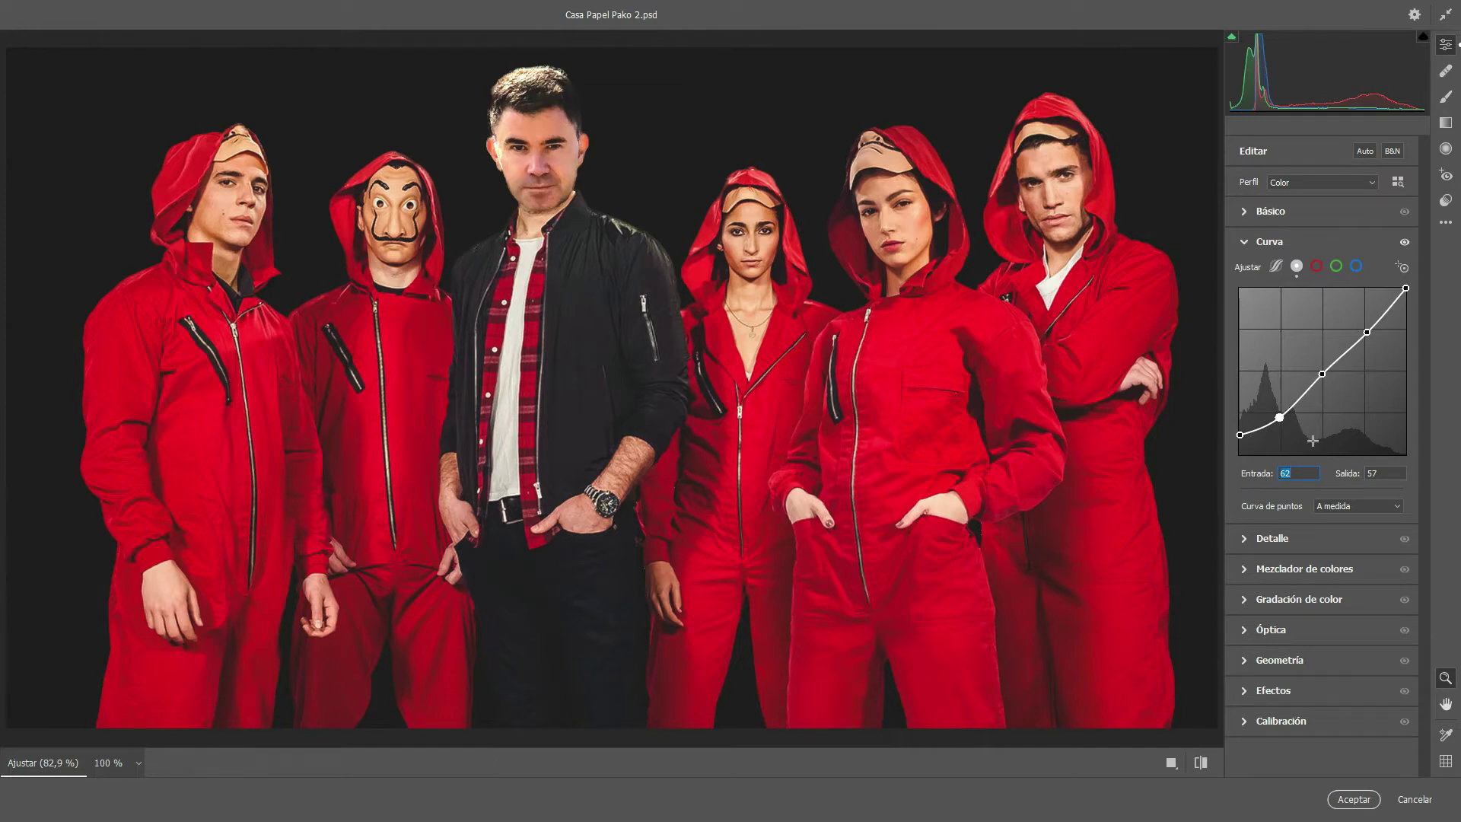
type("6")
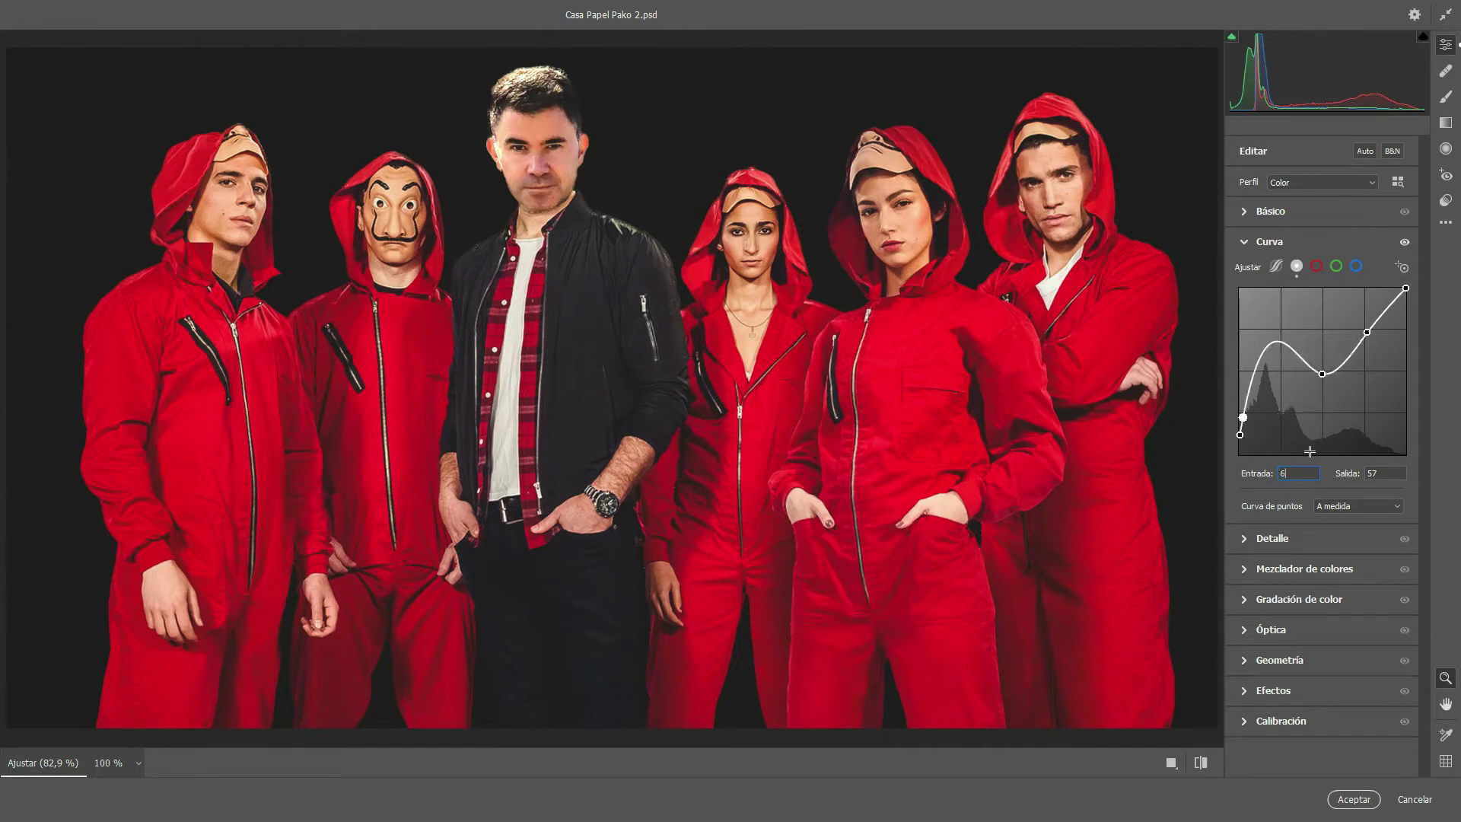
type("6")
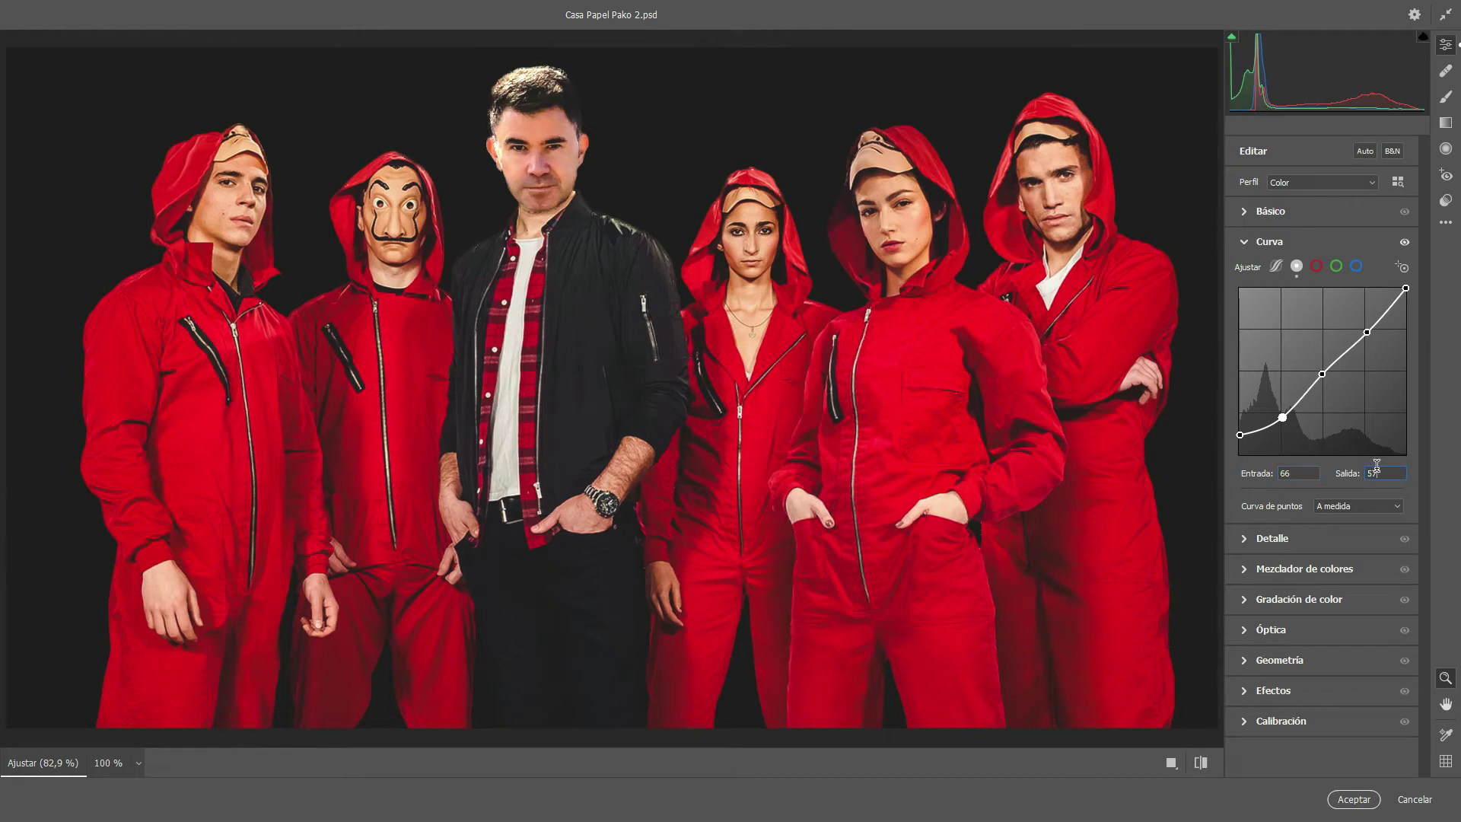
type("65")
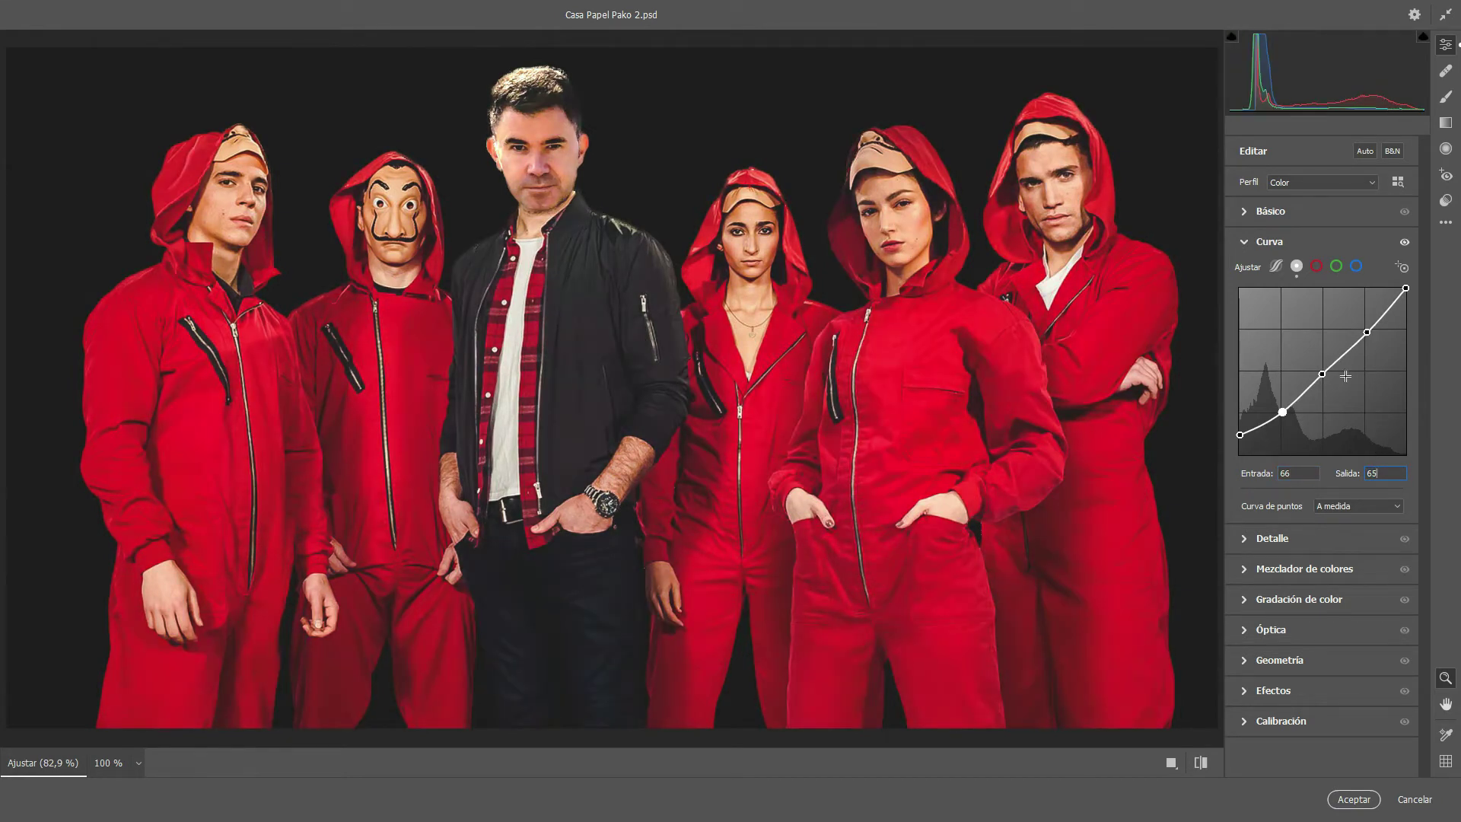
left_click(1322, 372)
- Set the middle curve point to input 132, output 116
left_click(1299, 470)
type("132")
left_click(1390, 476)
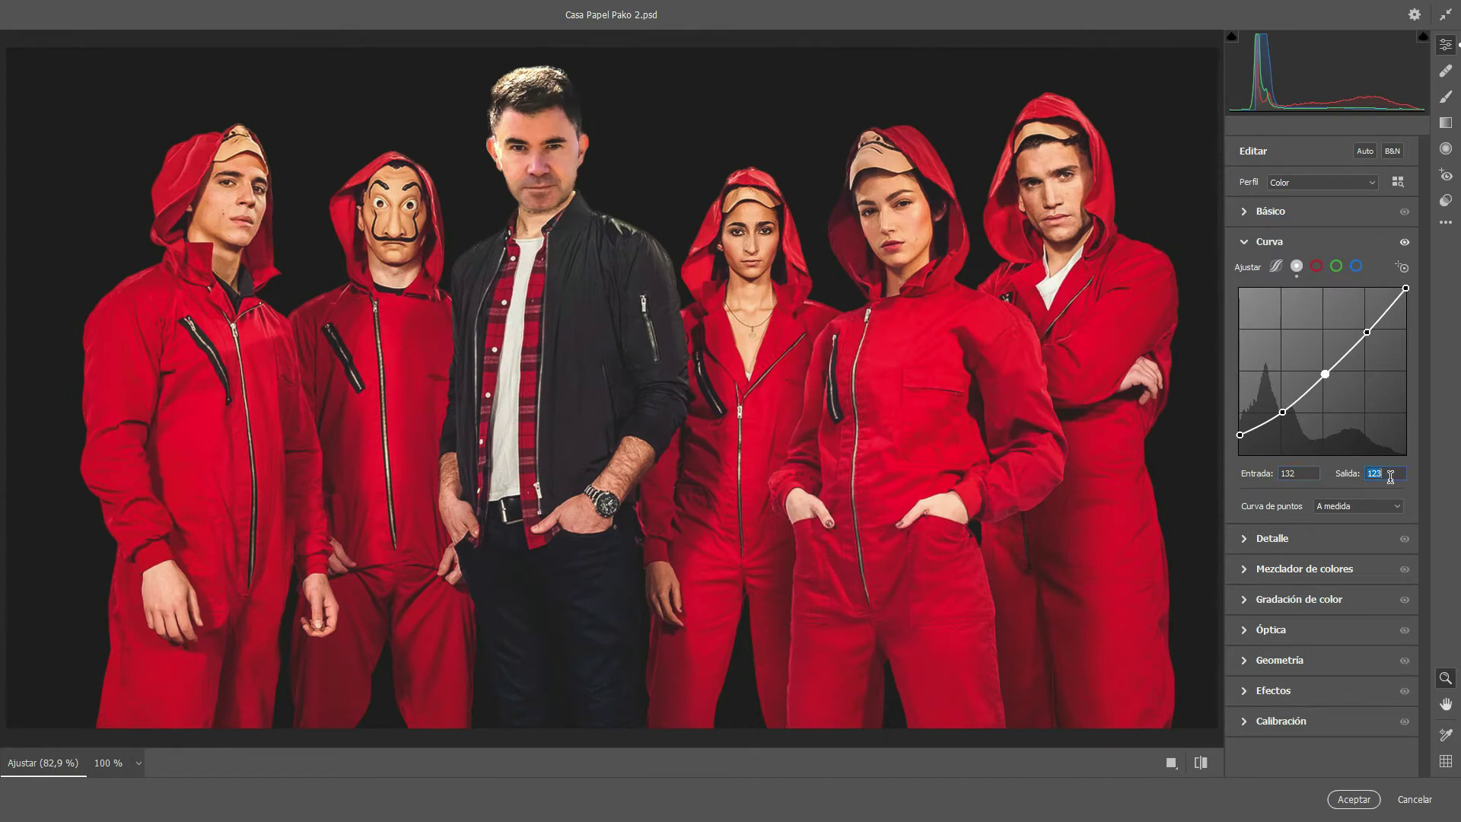
type("116")
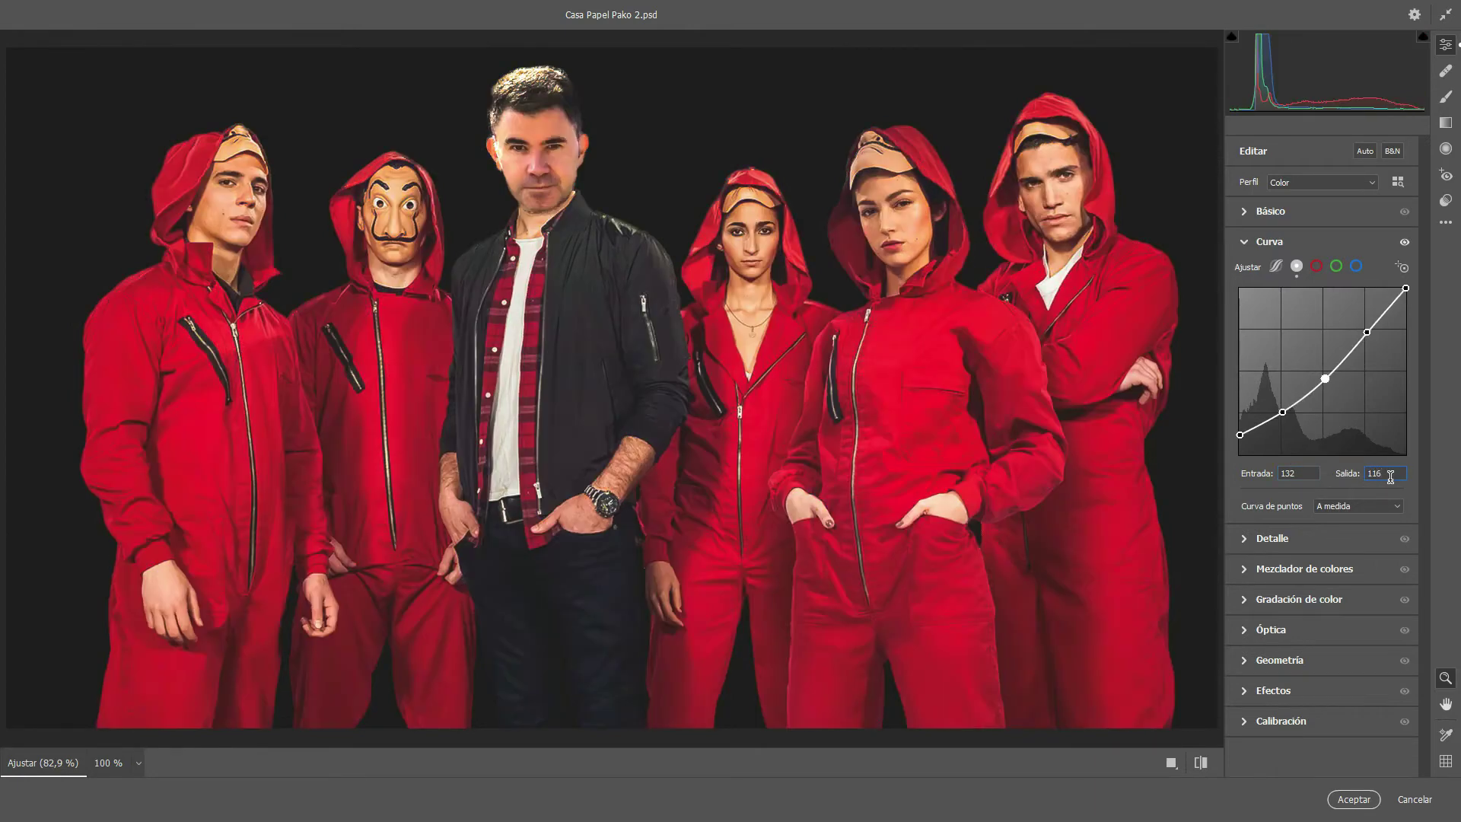
- Set the upper point to 191/180, keep the white point at 255, and view the red channel curve
left_click(1368, 332)
left_click(1296, 474)
type("9")
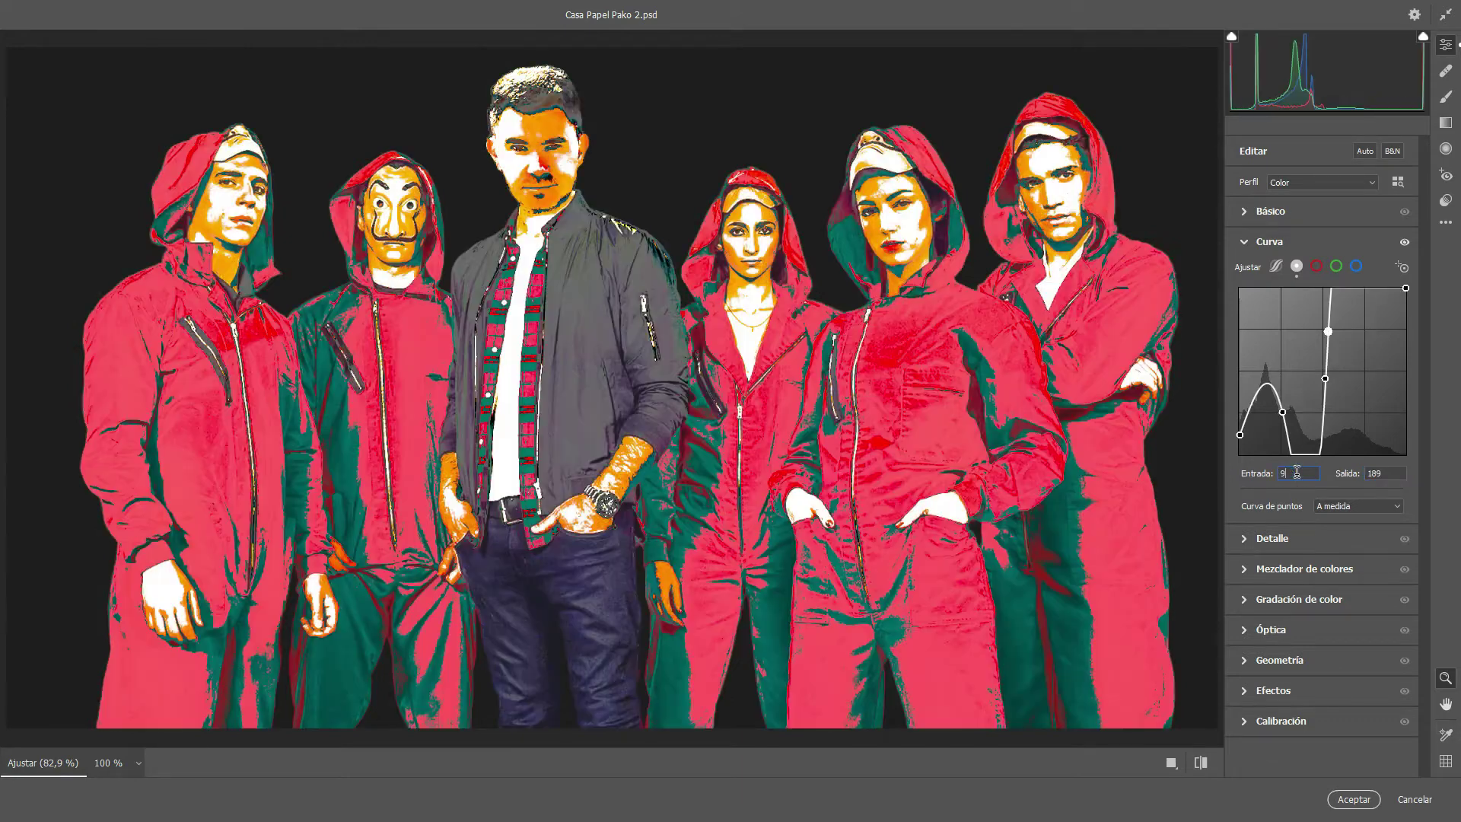
type("19")
type("1")
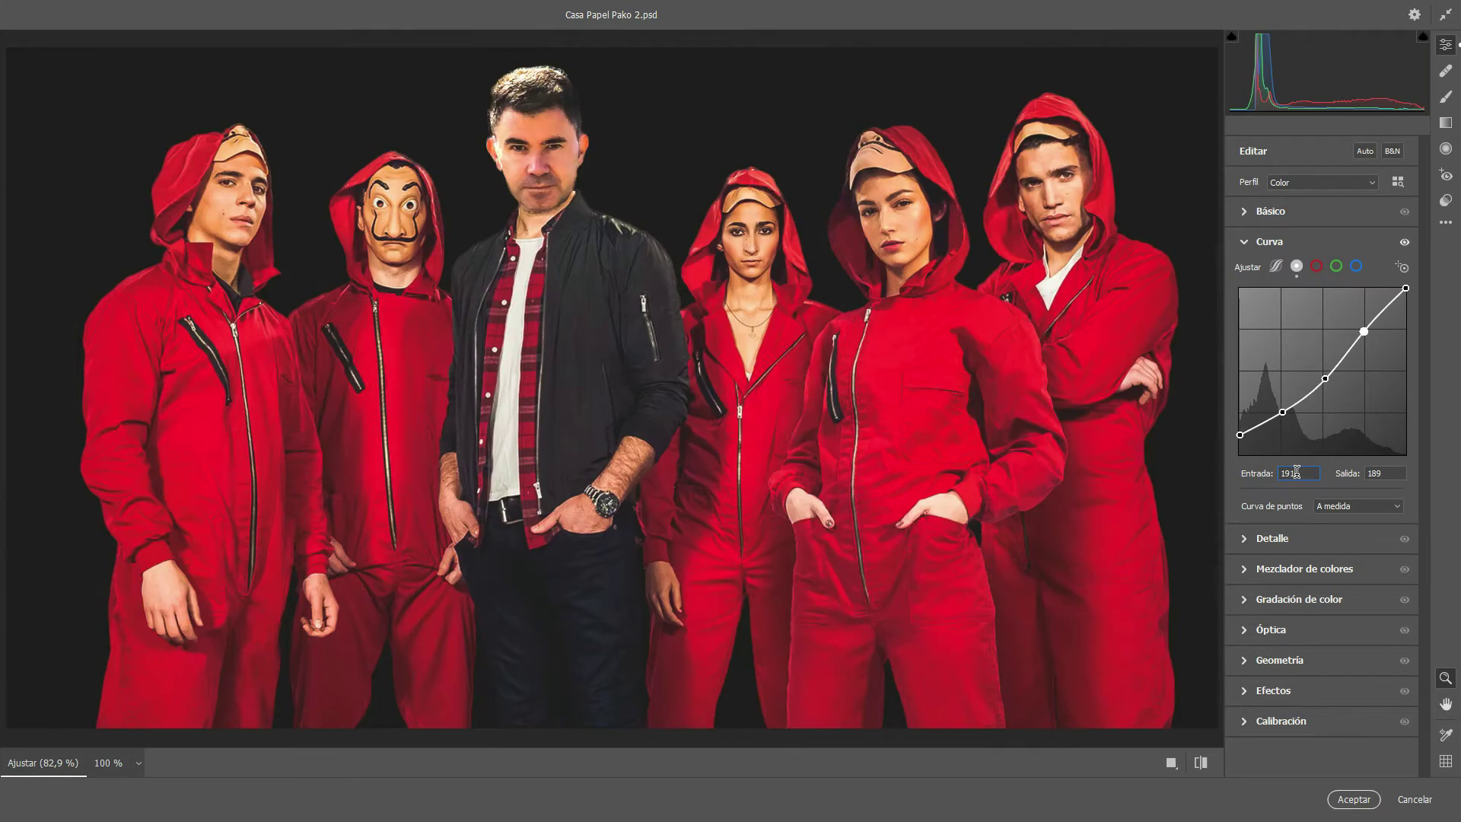
left_click(1371, 472)
type("180")
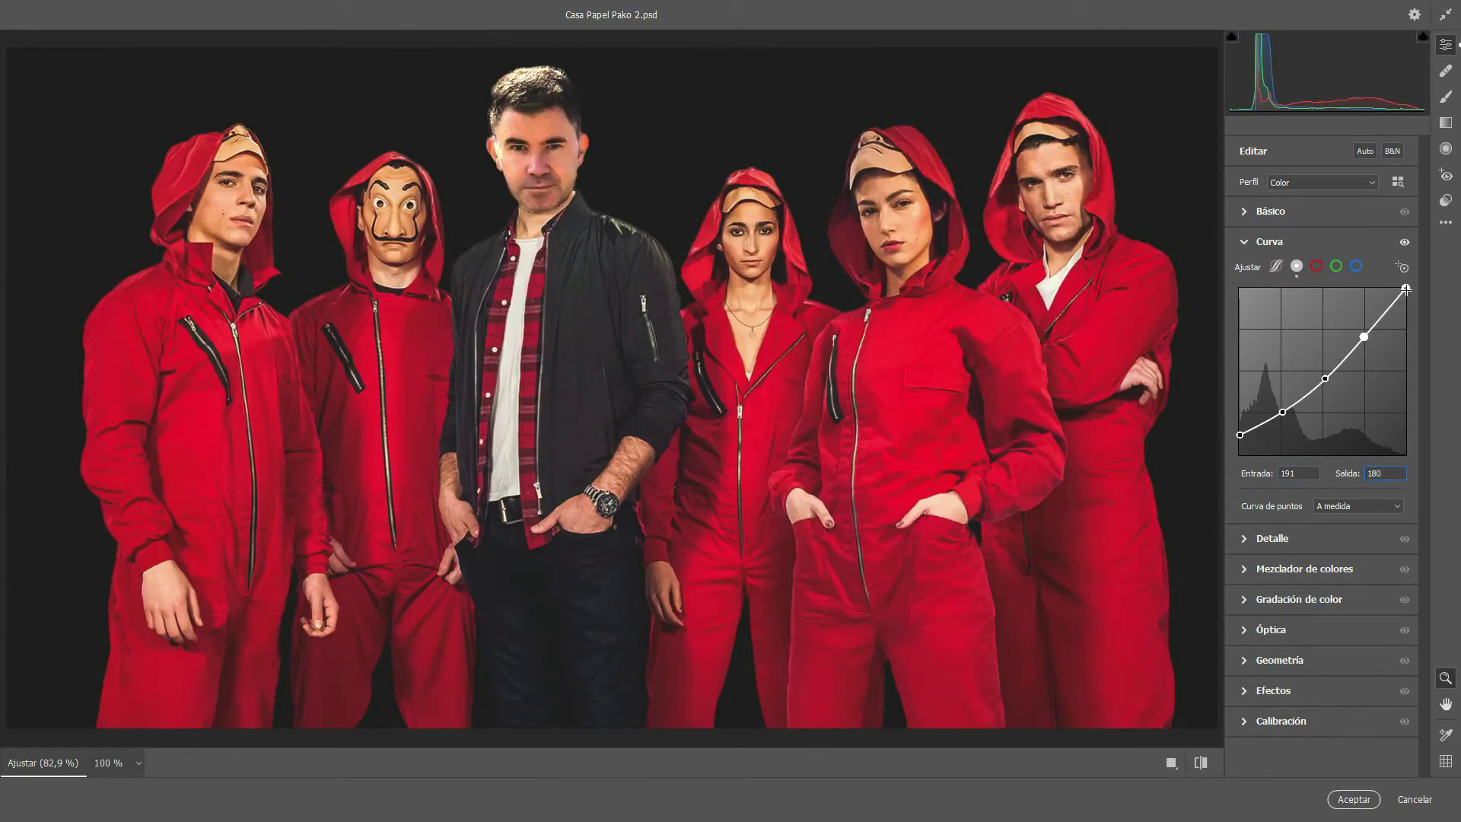
left_click_drag(1407, 289, 1407, 292)
type("255")
left_click(1316, 266)
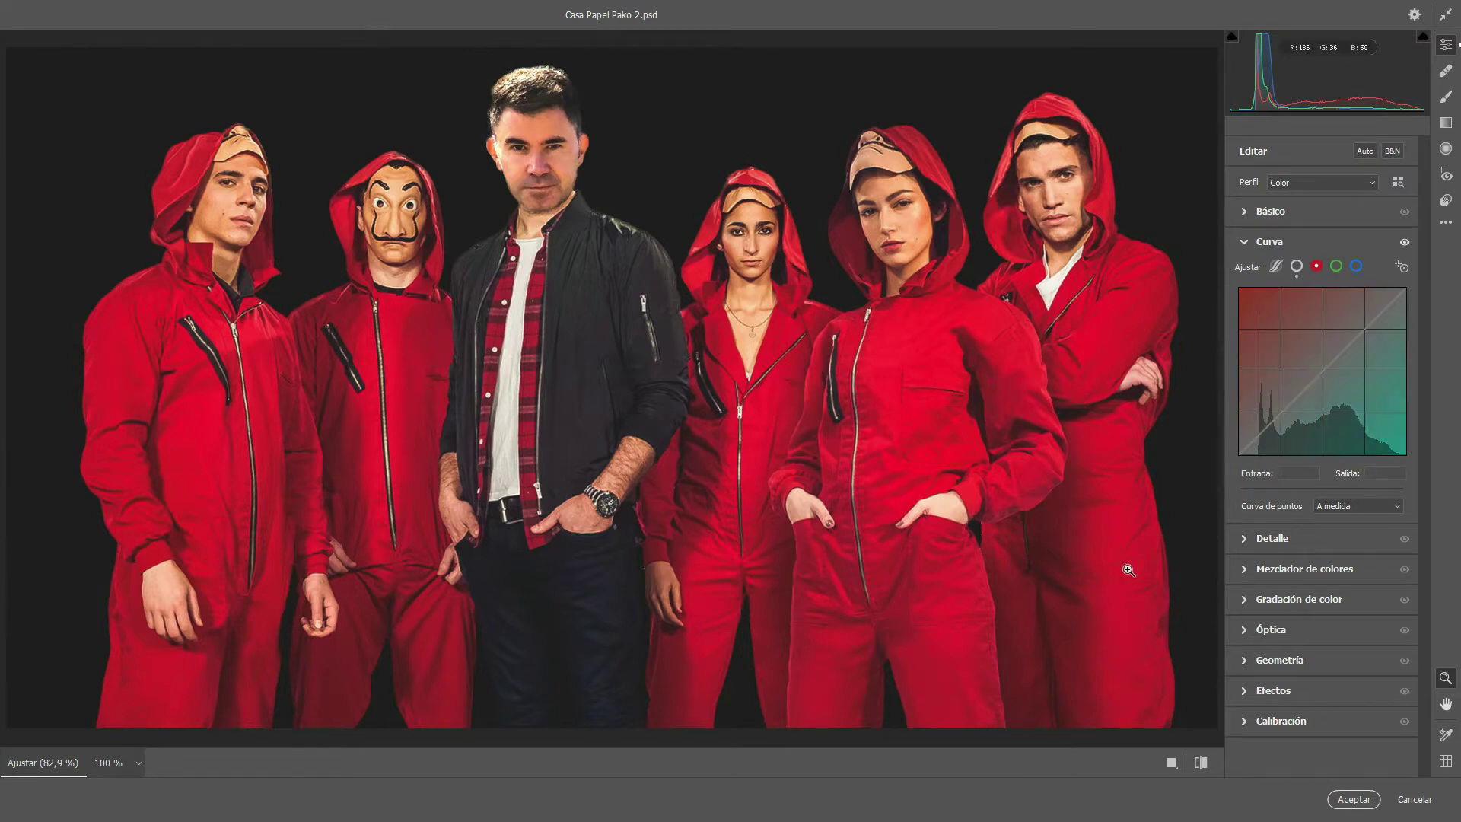
- Set the red curve's black point input to 9 and the green black point output to 2
left_click(1239, 455)
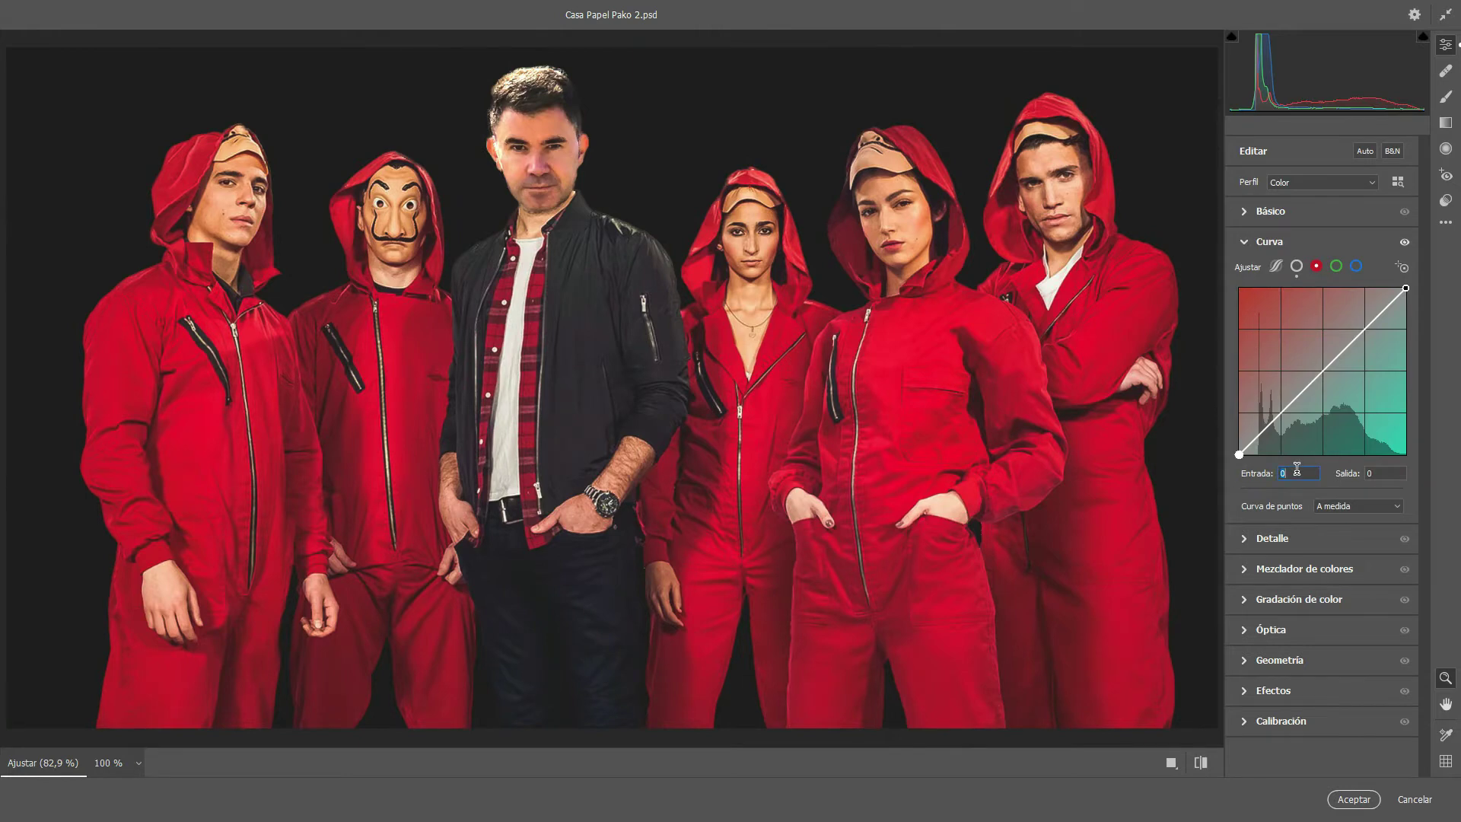
type("9")
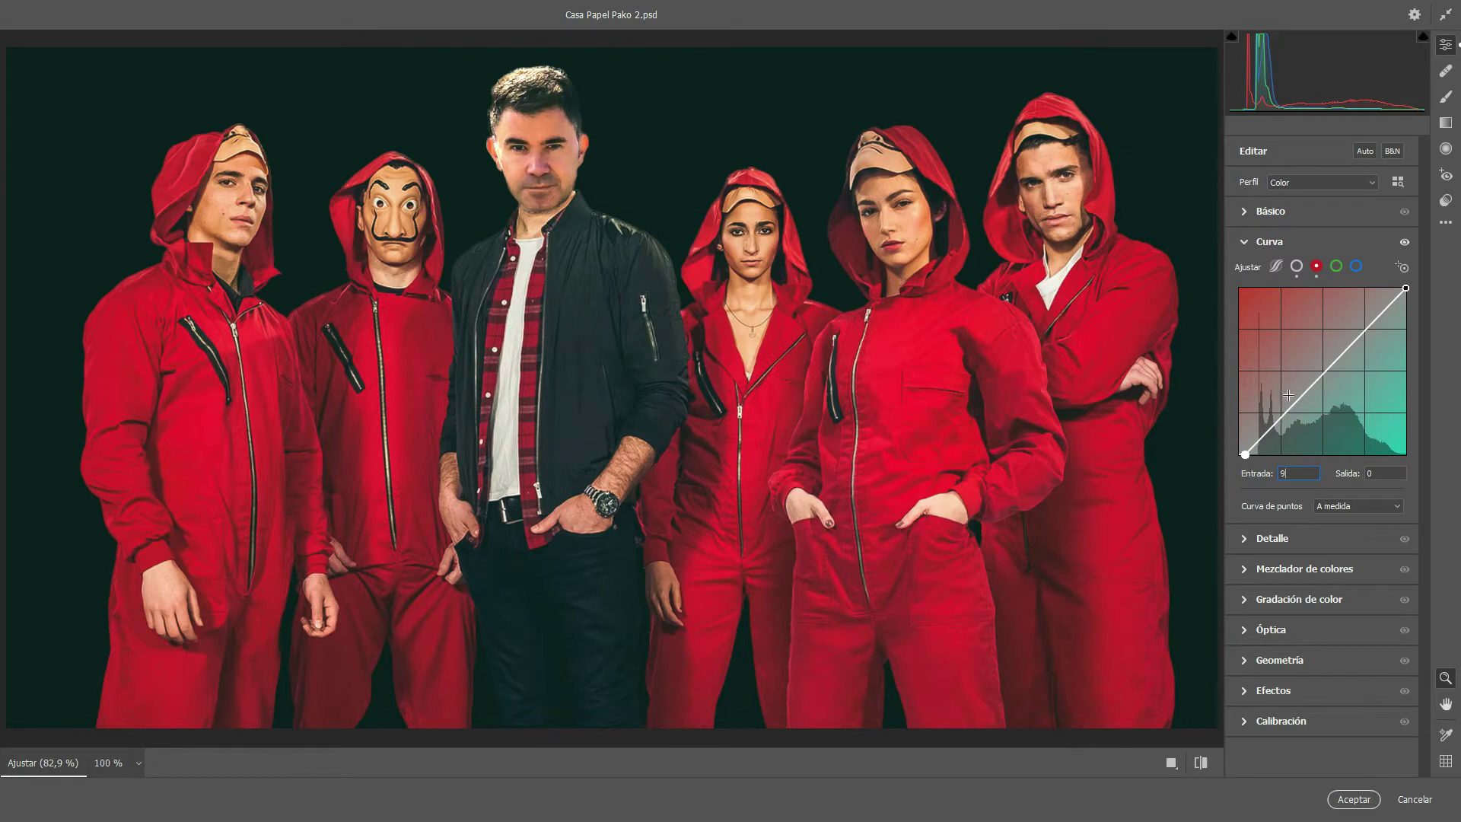
left_click(1335, 267)
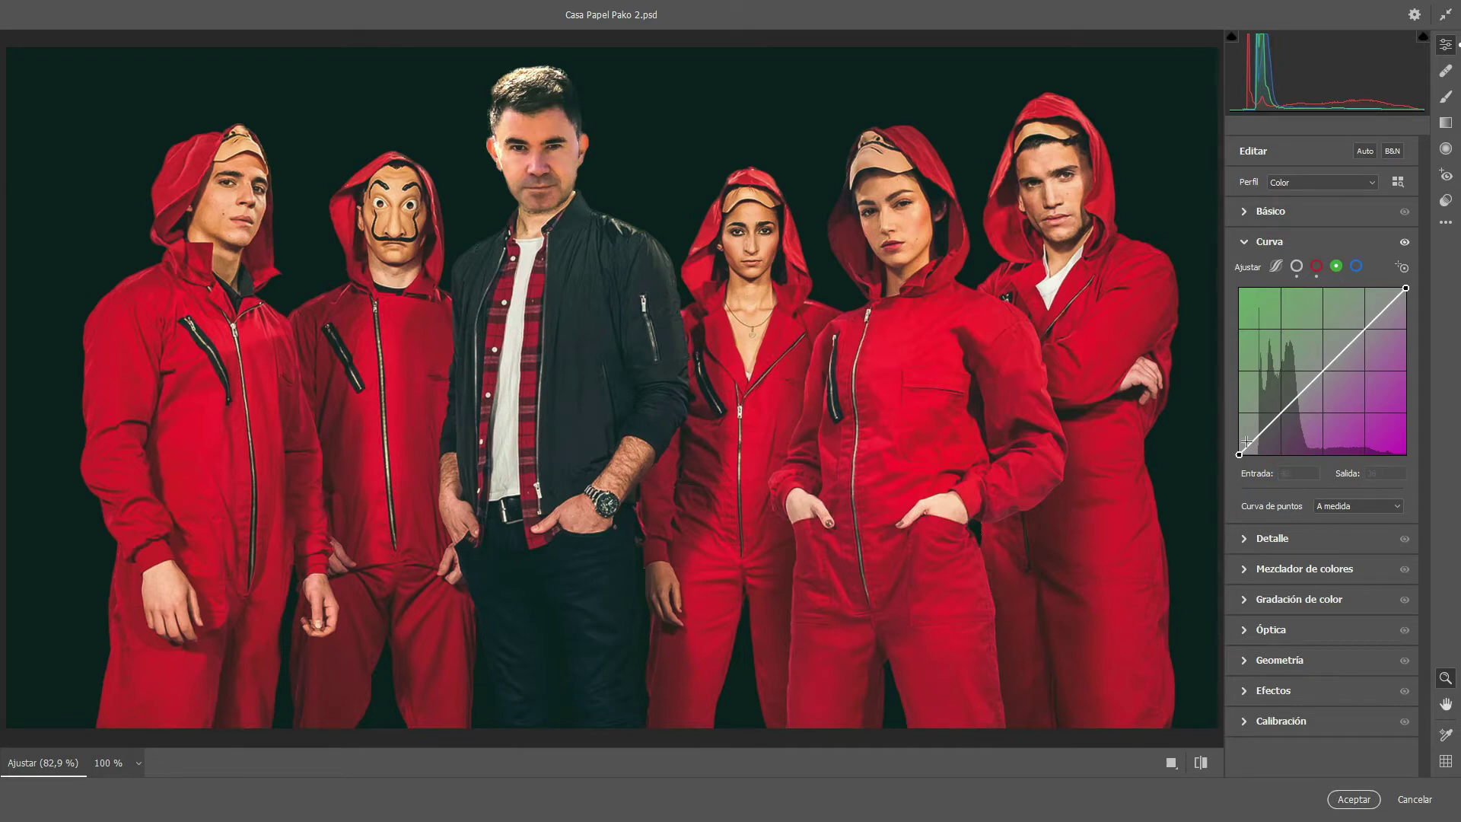
left_click_drag(1239, 454, 1239, 454)
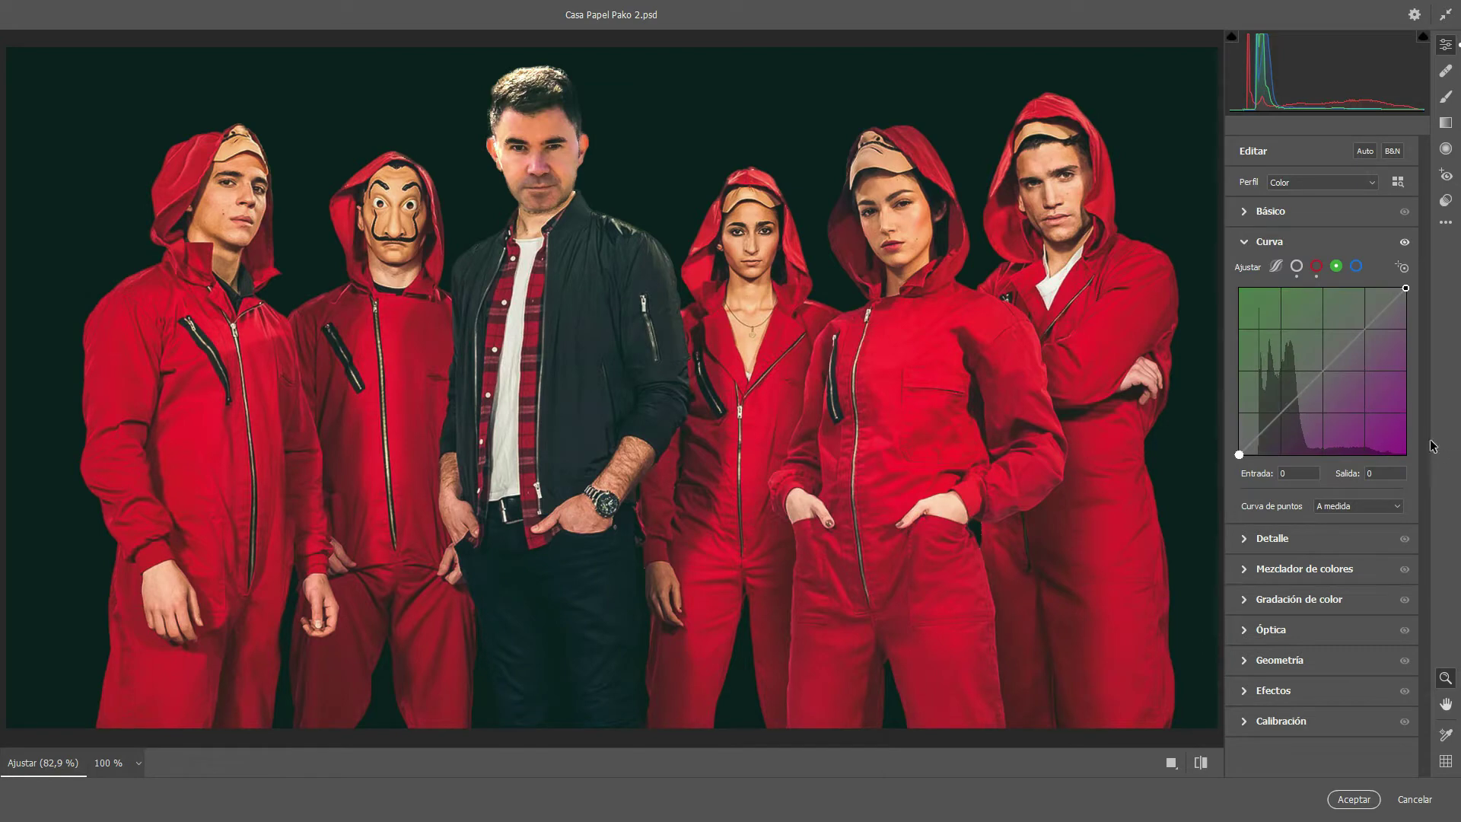
left_click(1383, 471)
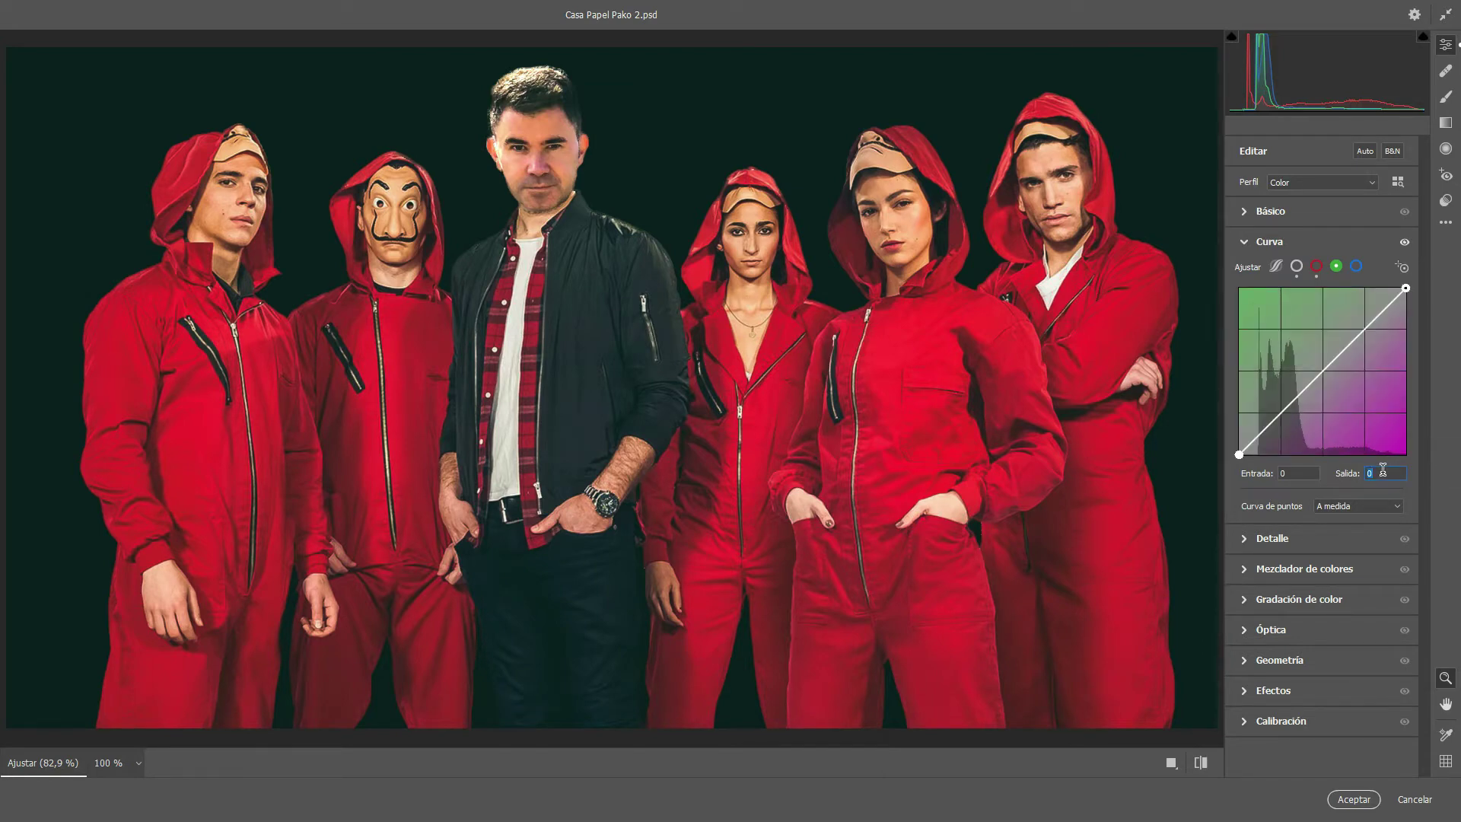
type("2")
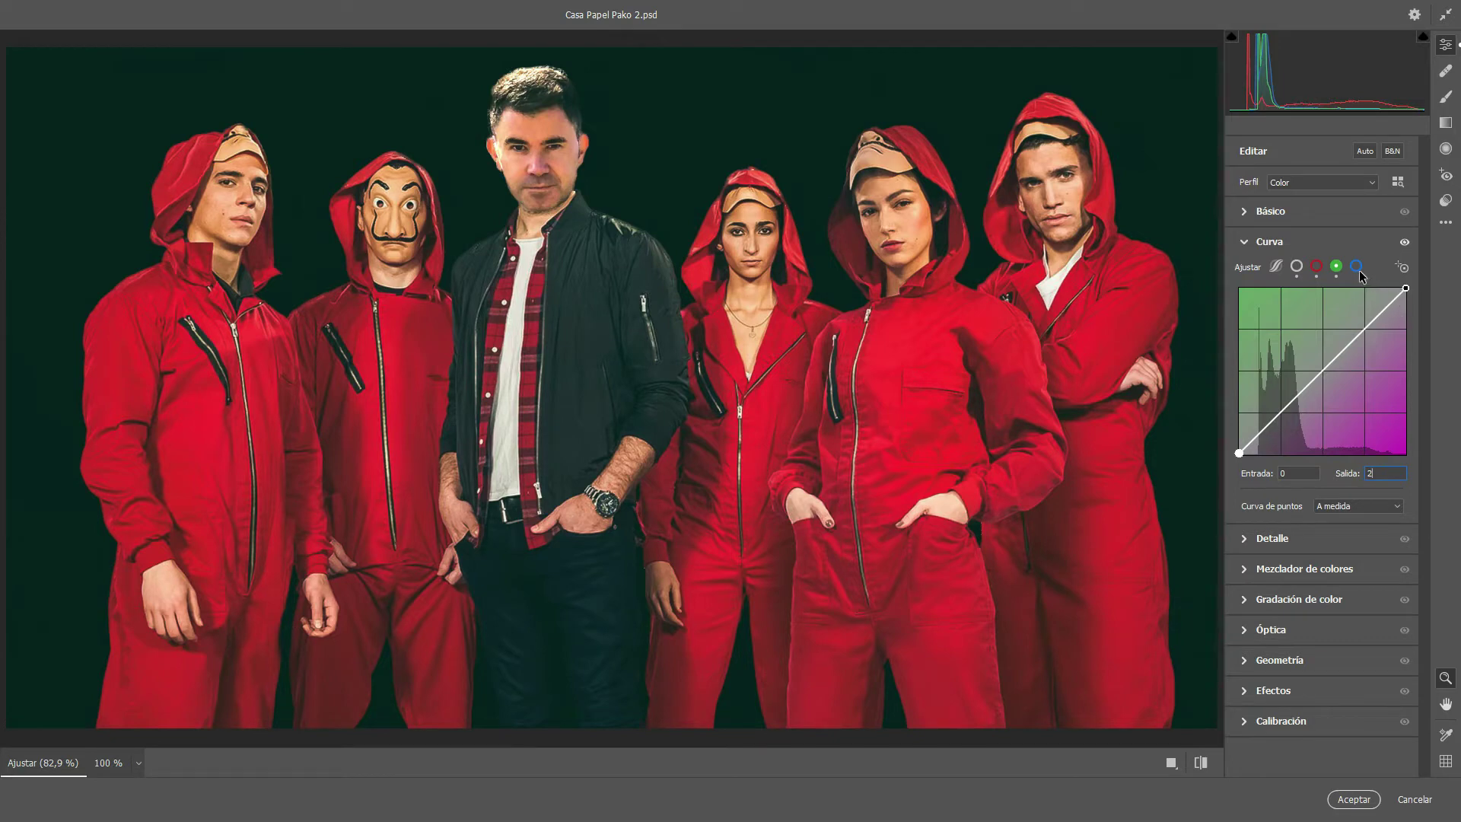
- Lift the blue curve's black point output to 10, then toggle the curve adjustment to compare
left_click(1357, 267)
left_click(1238, 455)
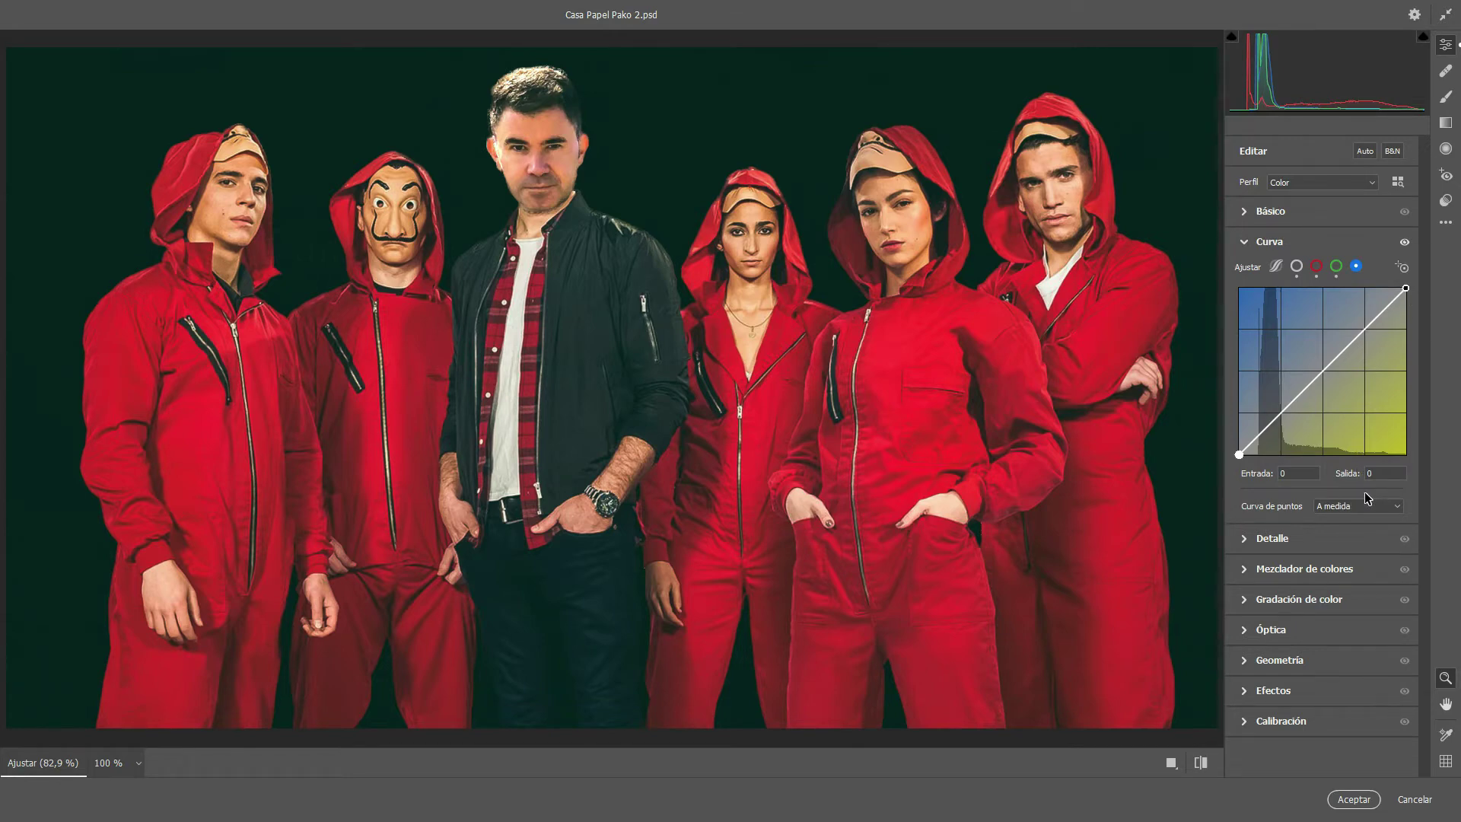
left_click(1380, 474)
type("10")
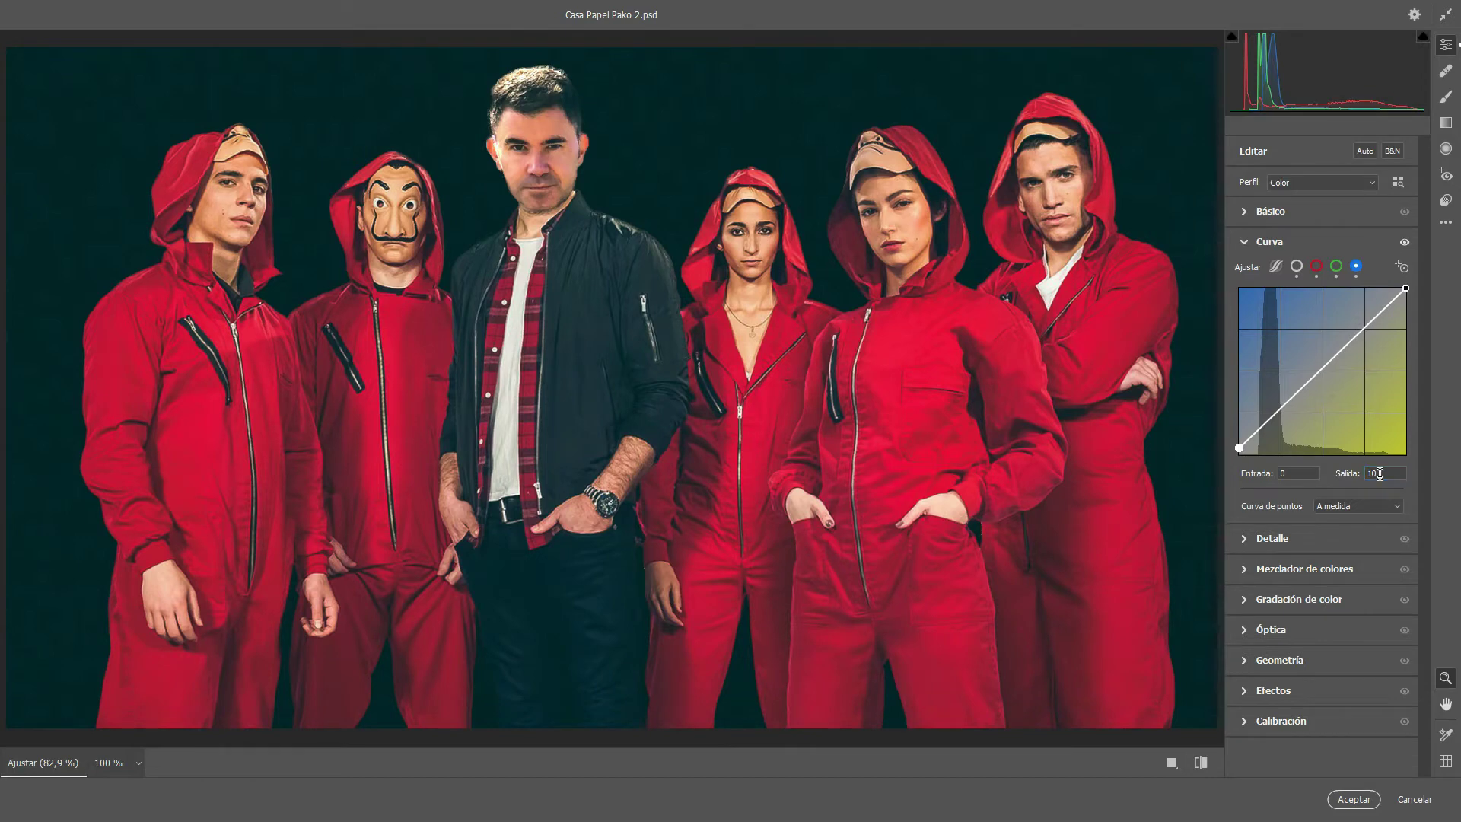
left_click(1336, 268)
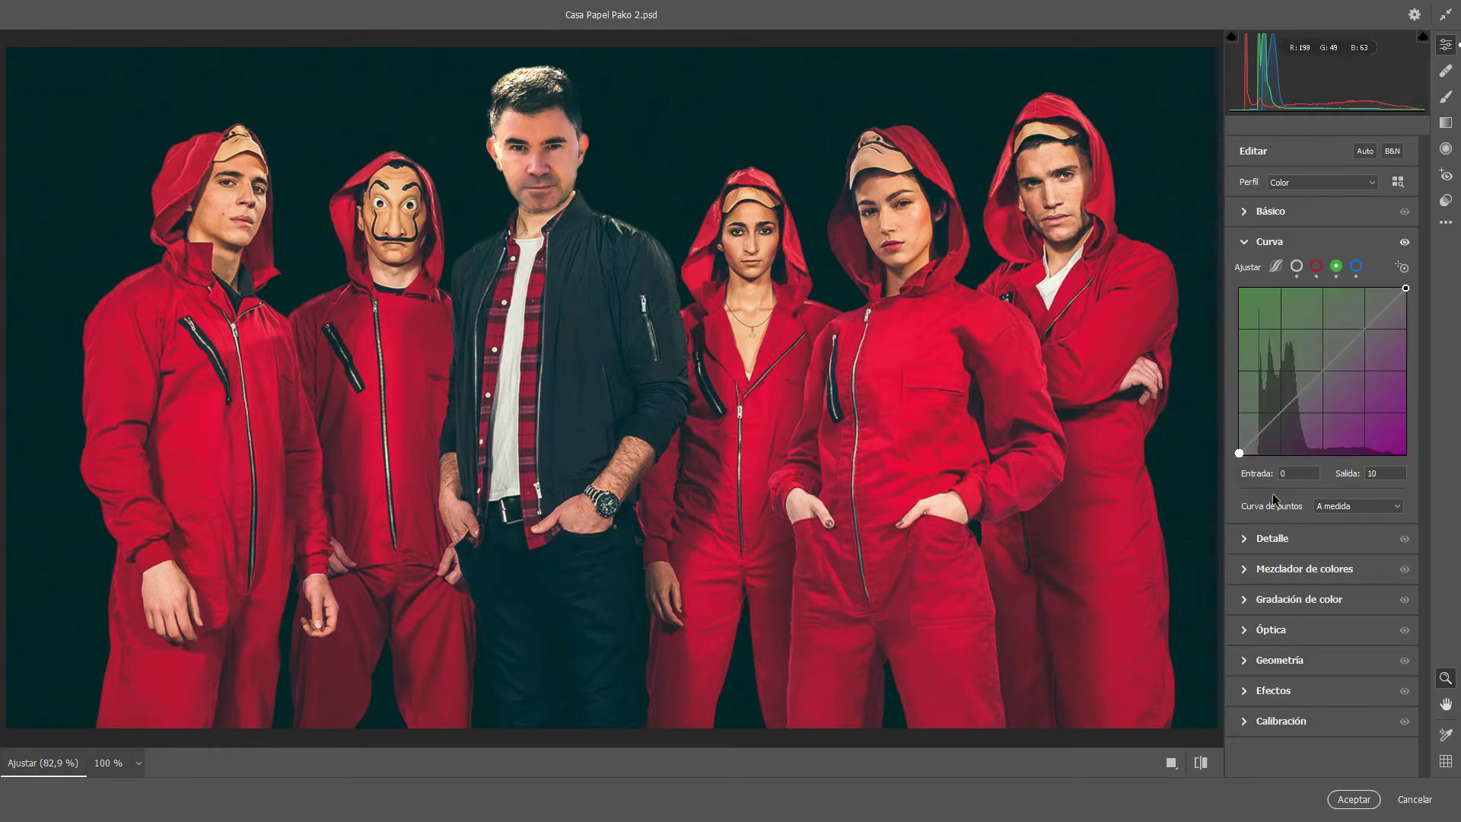
left_click(1407, 242)
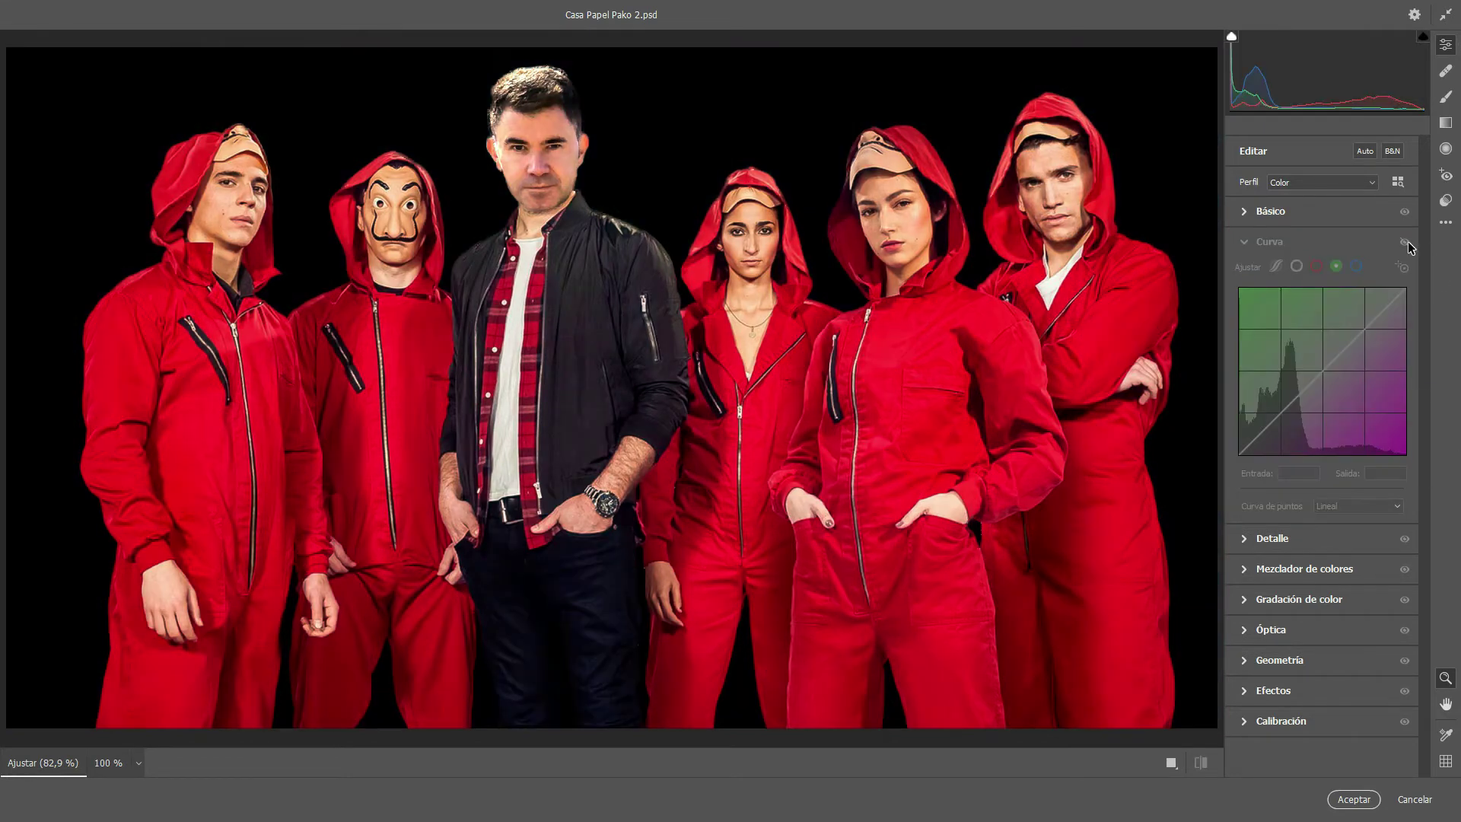
left_click(1408, 243)
left_click(1407, 242)
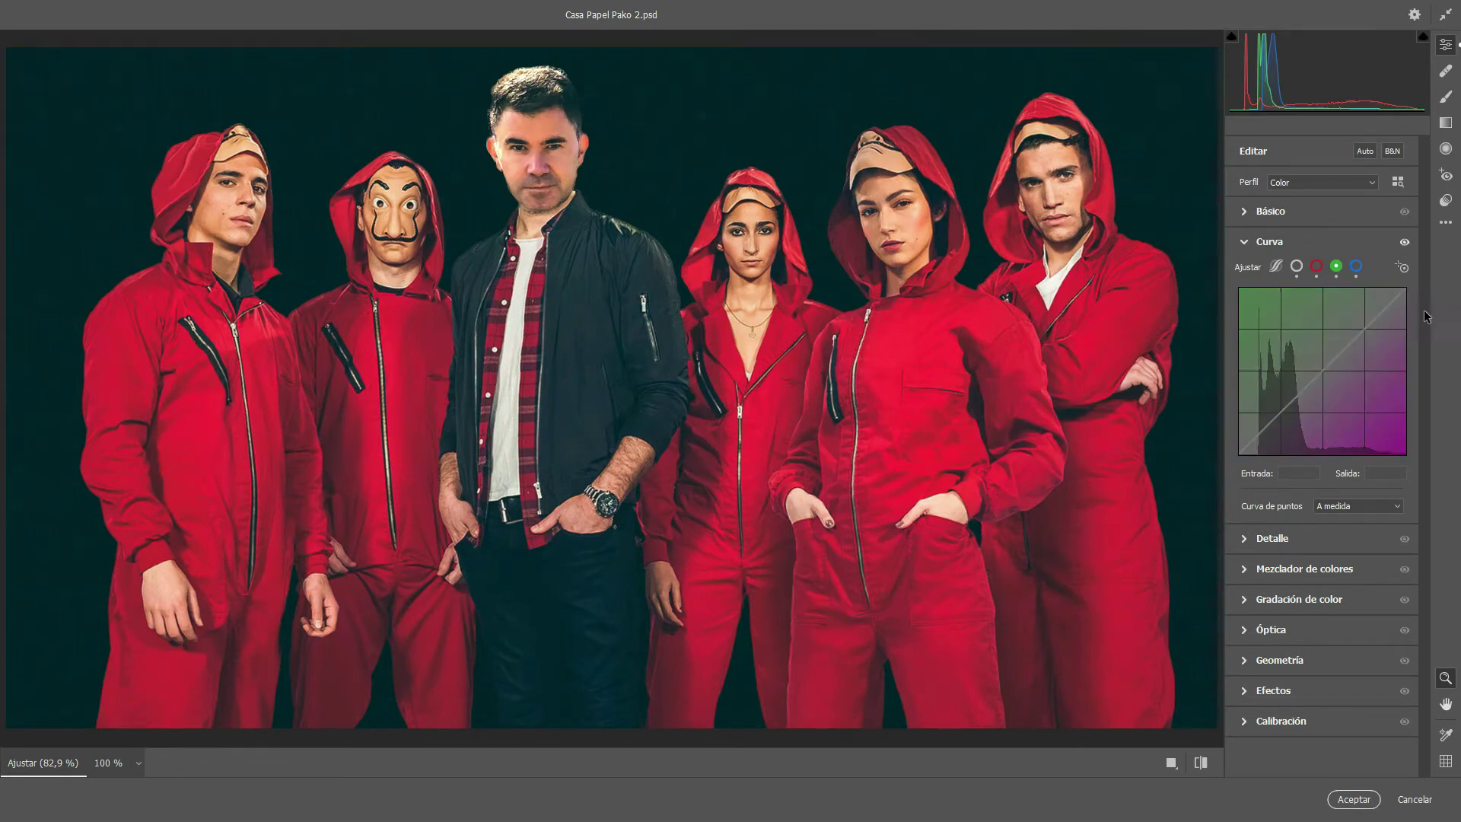
- In Basic, set temperature -11, tint toward green, exposure -0.15, contrast -2, shadows -7, whites +8
left_click(1244, 212)
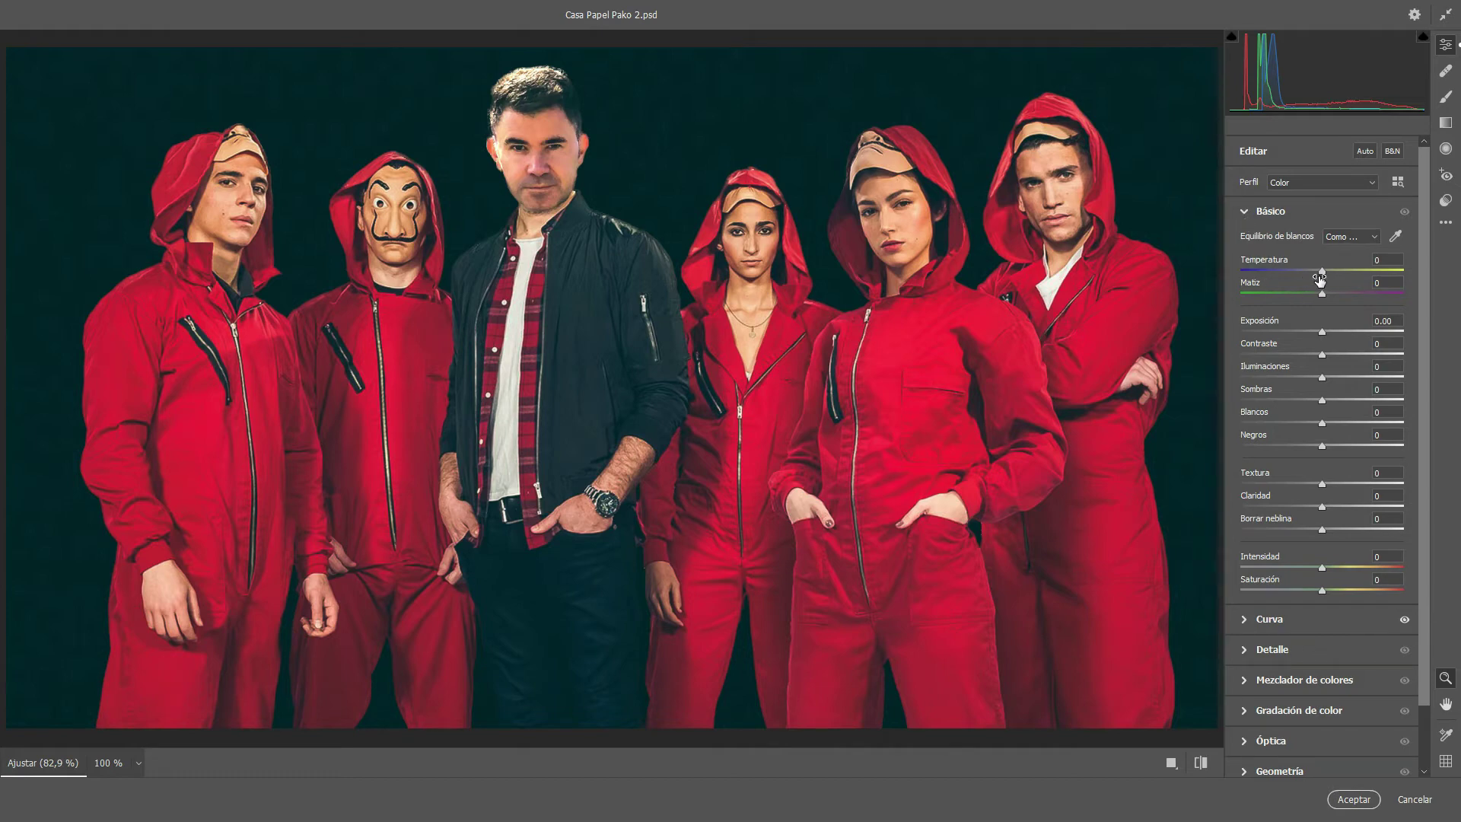
left_click_drag(1319, 279, 1311, 277)
left_click_drag(1322, 292, 1309, 294)
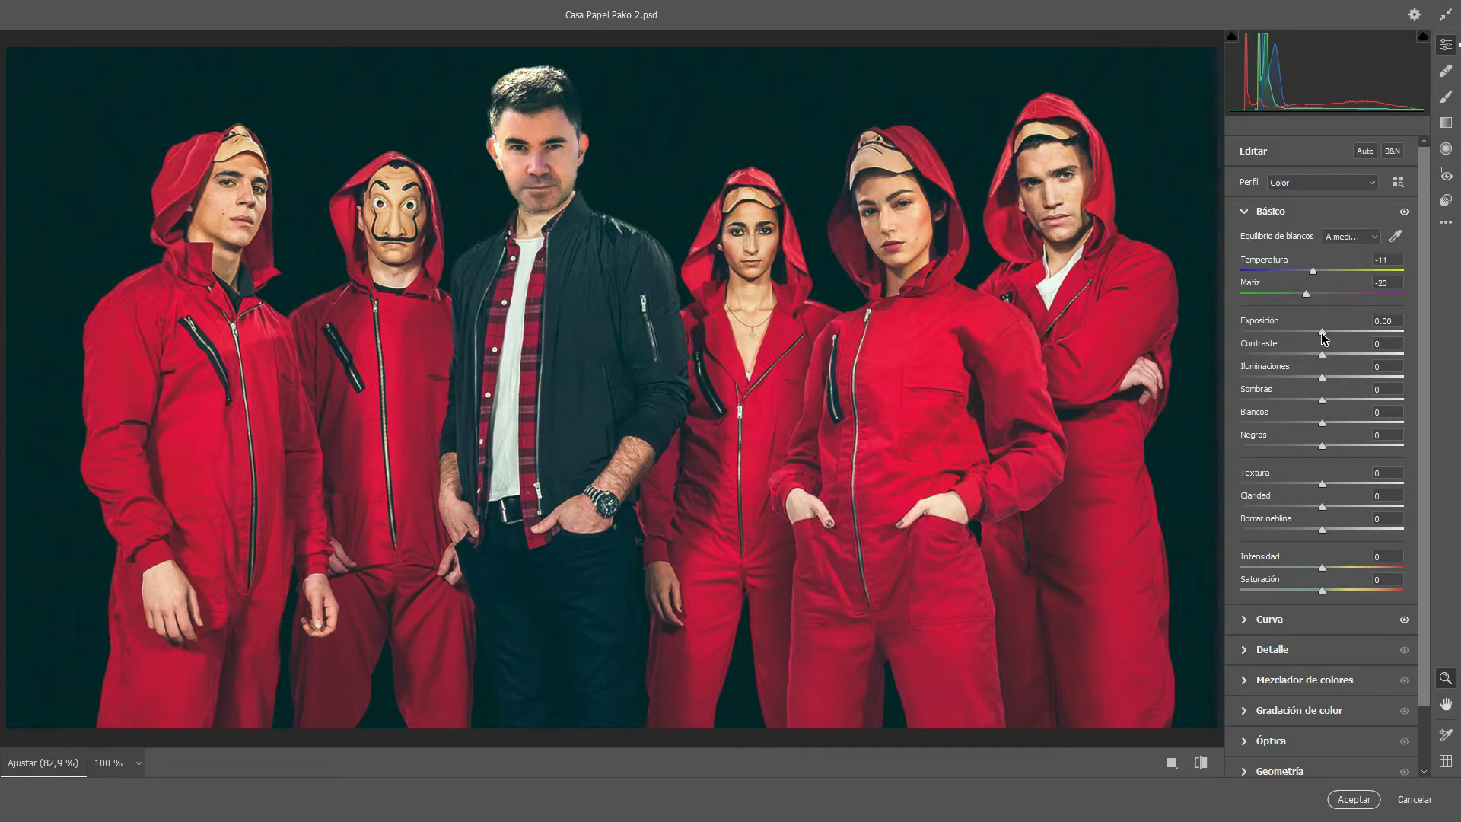
left_click_drag(1322, 332, 1321, 332)
left_click_drag(1323, 356, 1321, 360)
left_click_drag(1323, 405, 1318, 404)
left_click_drag(1323, 423, 1333, 422)
left_click_drag(1332, 423, 1332, 423)
- Set blacks -12, texture -14, clarity -6 and dehaze +3
left_click_drag(1322, 447, 1288, 444)
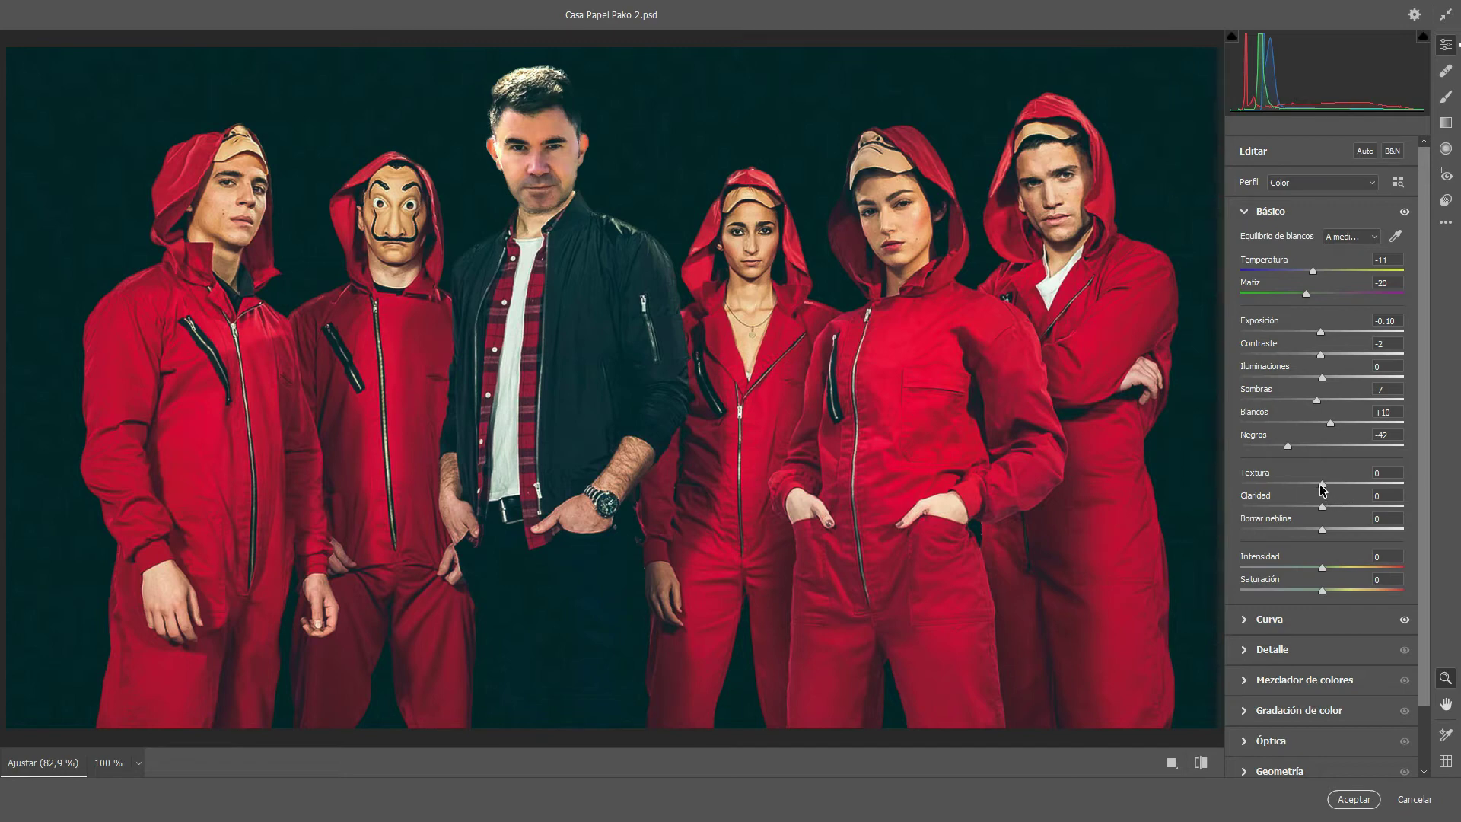
left_click_drag(1322, 484, 1291, 486)
left_click_drag(1315, 504, 1318, 507)
mouse_move(1323, 531)
left_mouse_down()
mouse_move(1367, 533)
mouse_move(1330, 538)
left_mouse_up()
- Collapse the Basic section and toggle its adjustments off and on to compare
left_click(1298, 213)
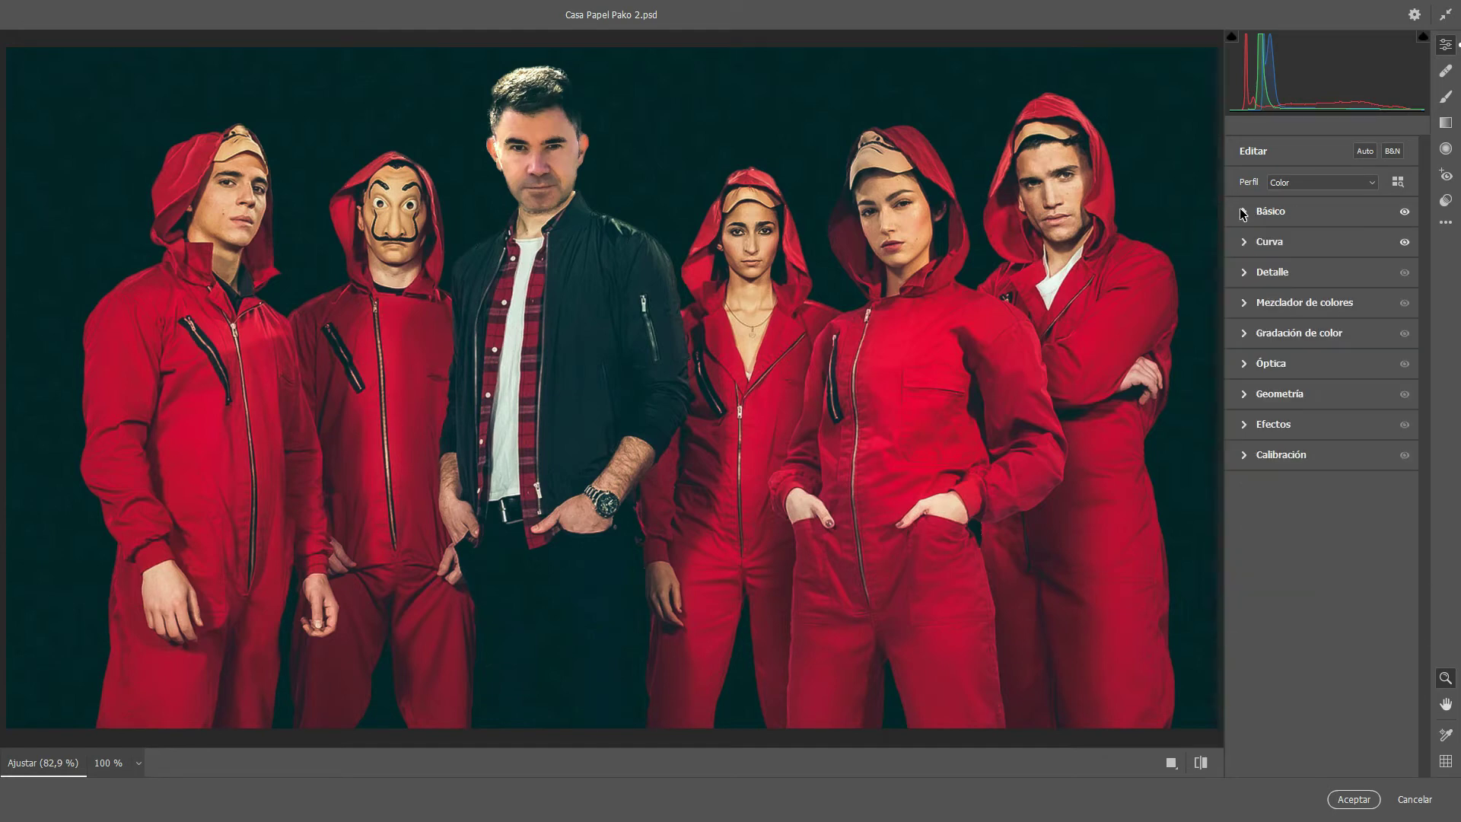
left_click(1405, 212)
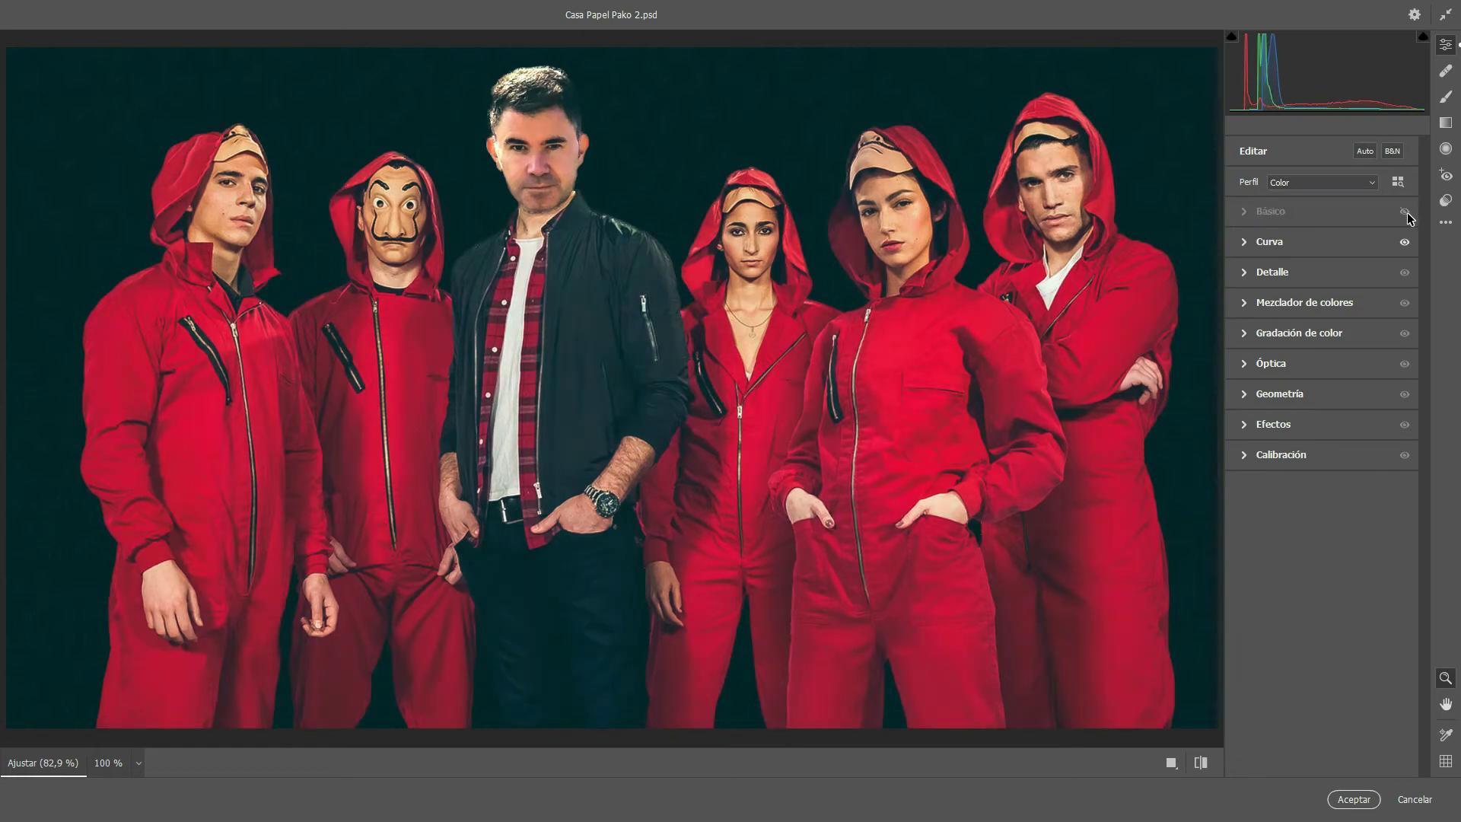
left_click(1408, 215)
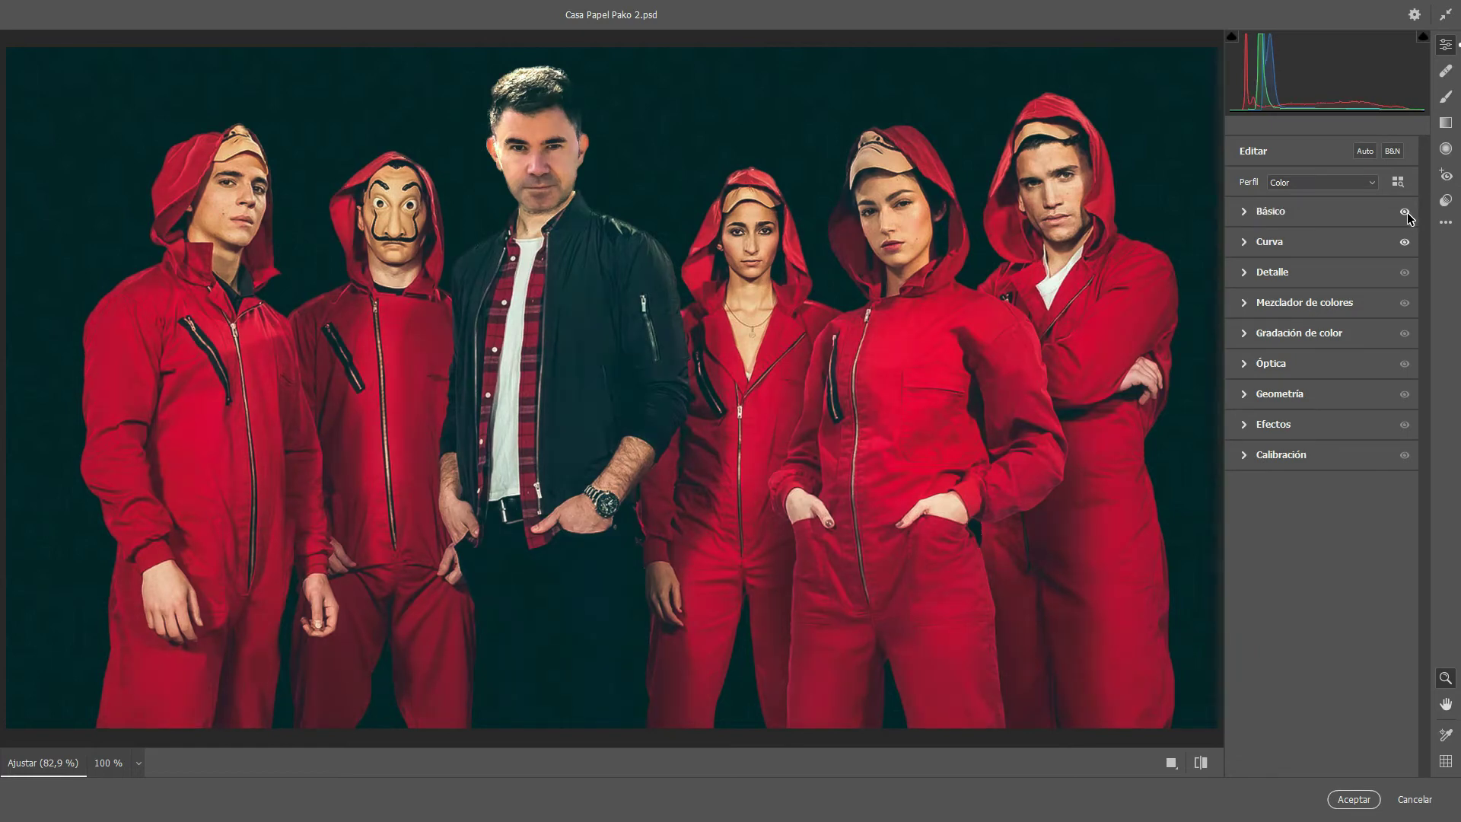
- In Color Mixer luminance, set reds -22, oranges -13, greens +8, aquas +3, blues +4
left_click(1245, 303)
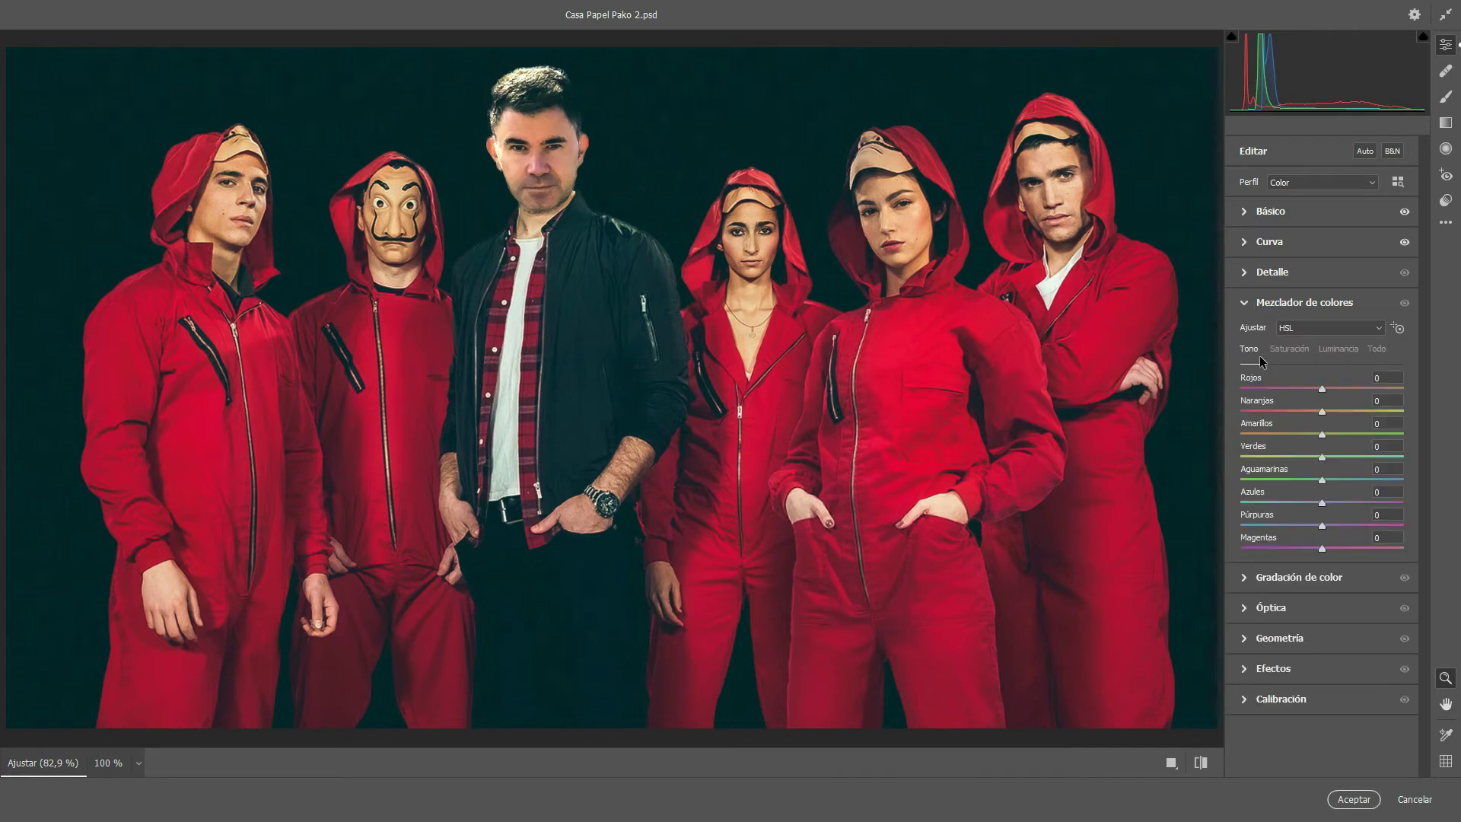
left_click(1332, 351)
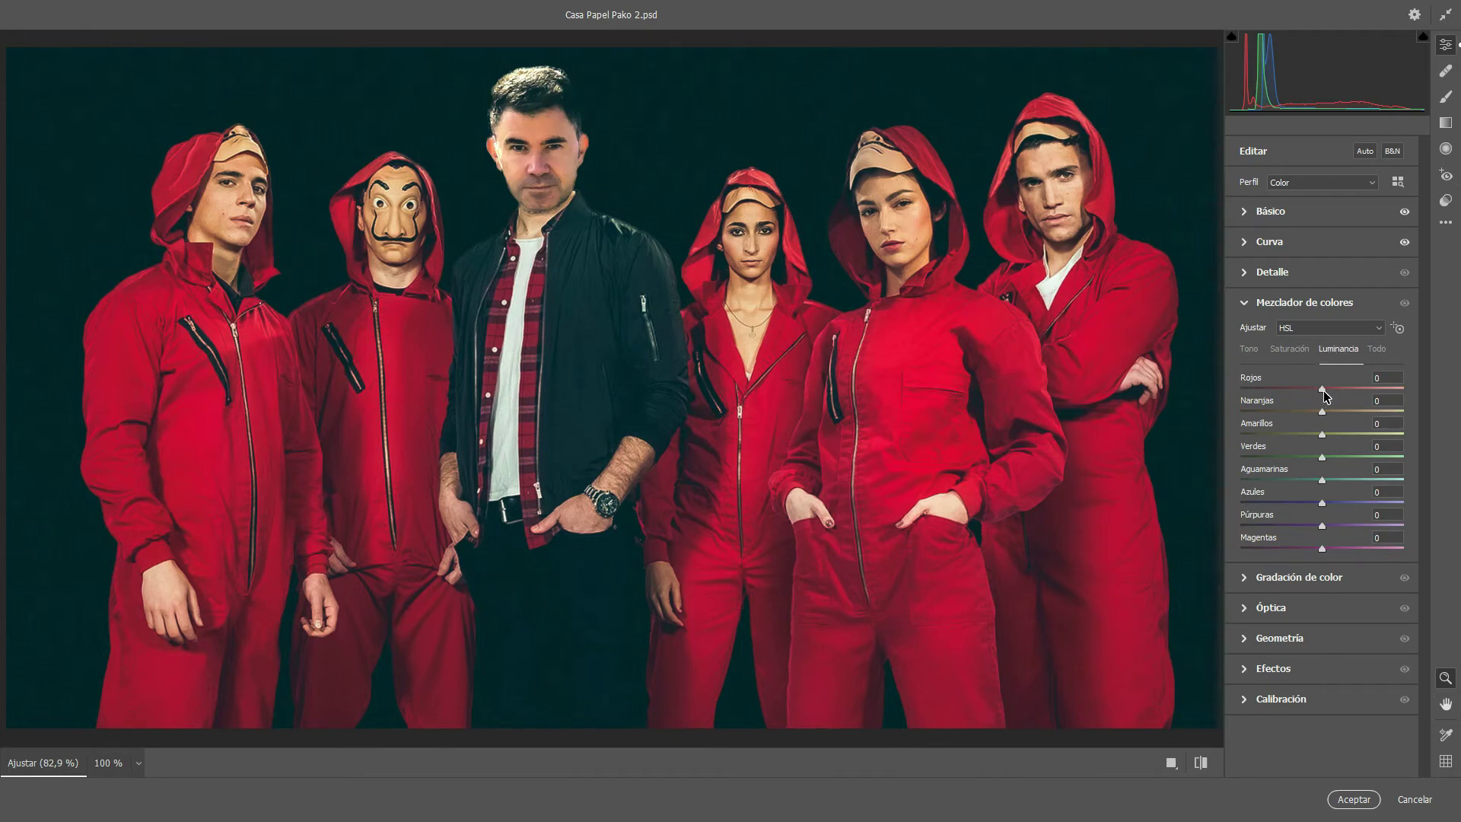
left_click_drag(1324, 392, 1305, 393)
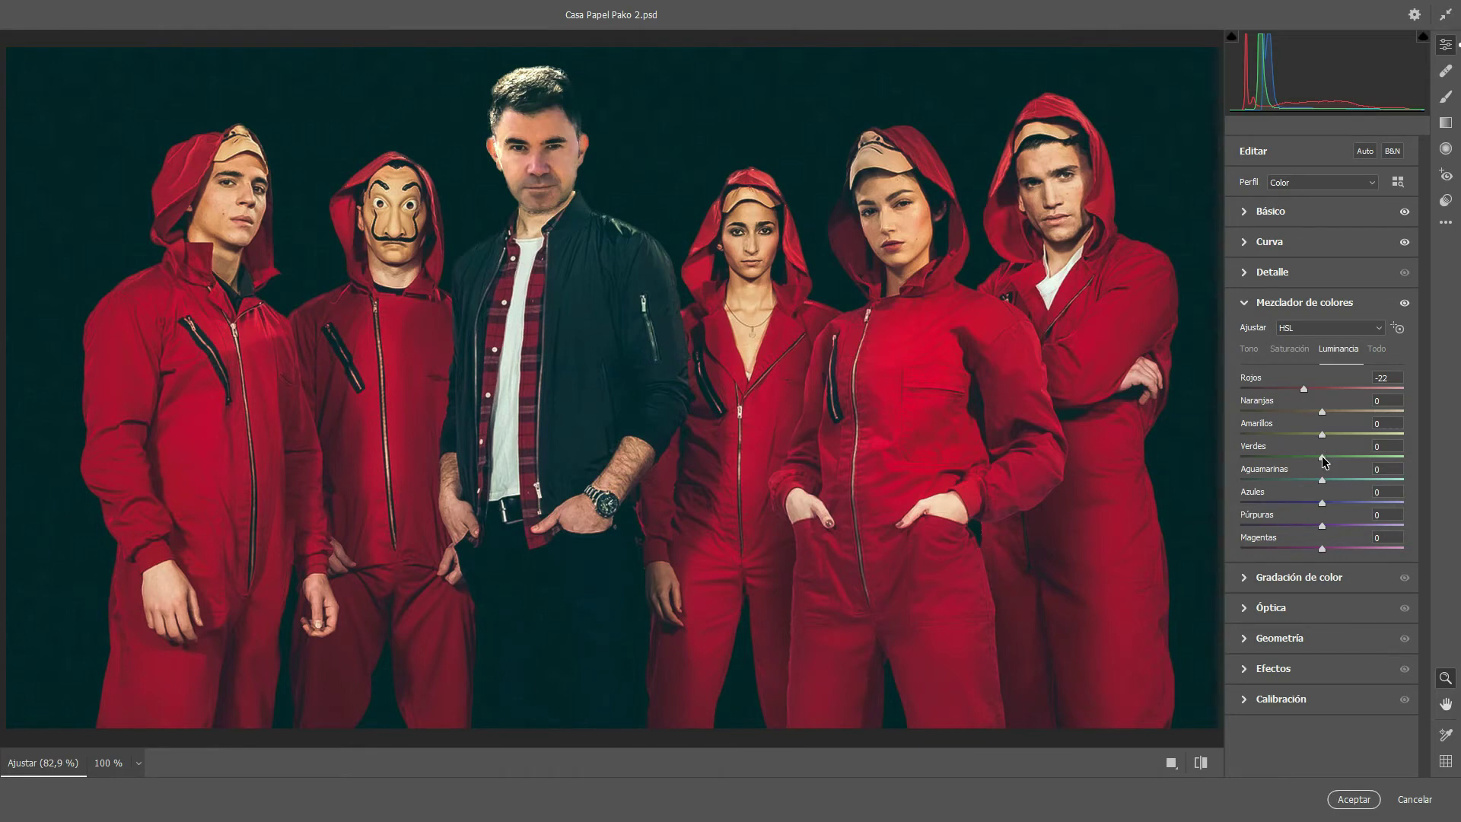
left_click_drag(1323, 457, 1337, 461)
left_click_drag(1337, 456, 1328, 456)
left_click_drag(1321, 481, 1323, 484)
left_click_drag(1321, 504, 1325, 503)
left_click_drag(1321, 411, 1311, 411)
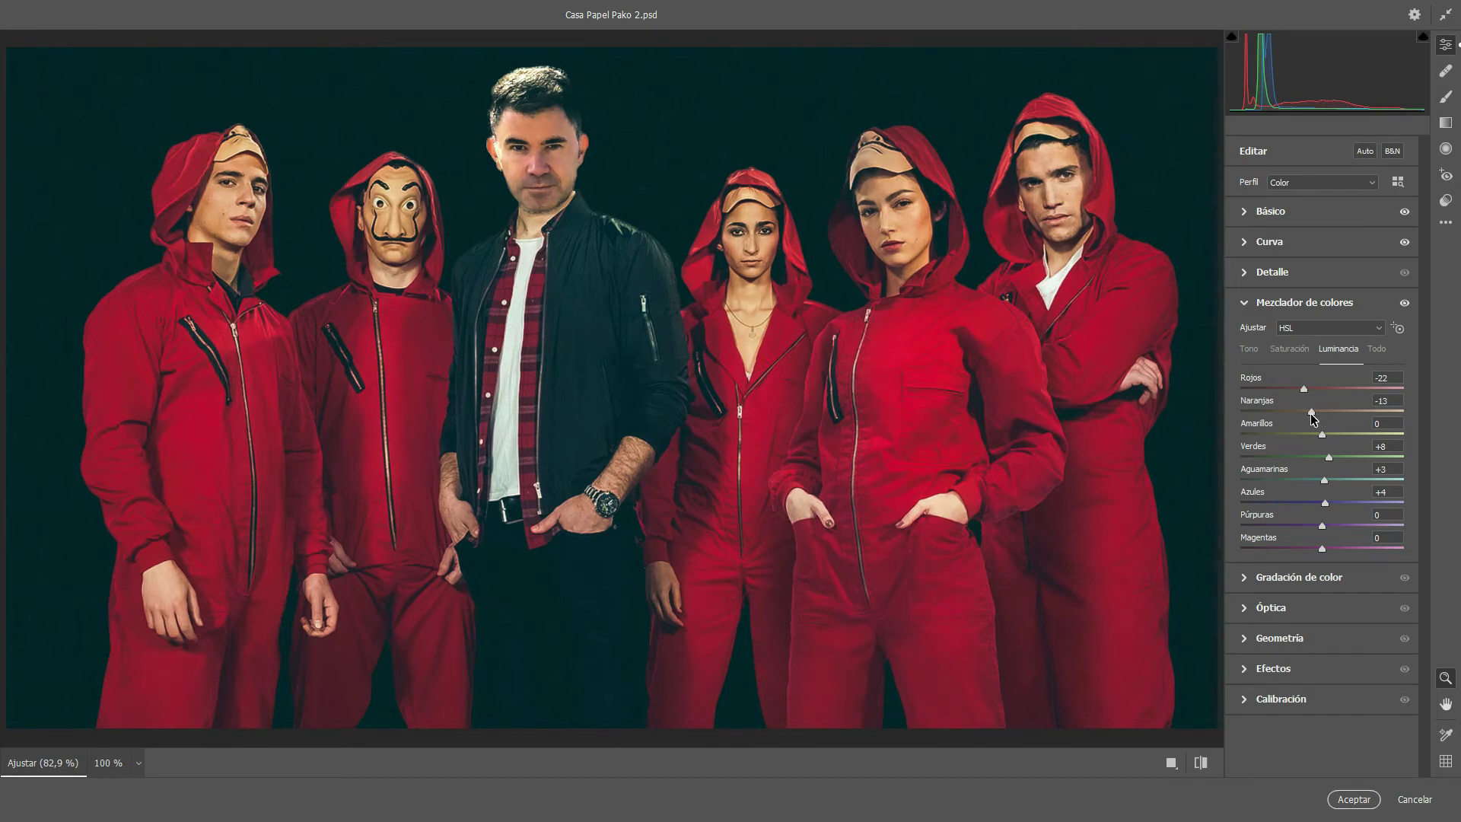
- Compare the colour mix on and off, then desaturate oranges to about -11
left_click(1405, 303)
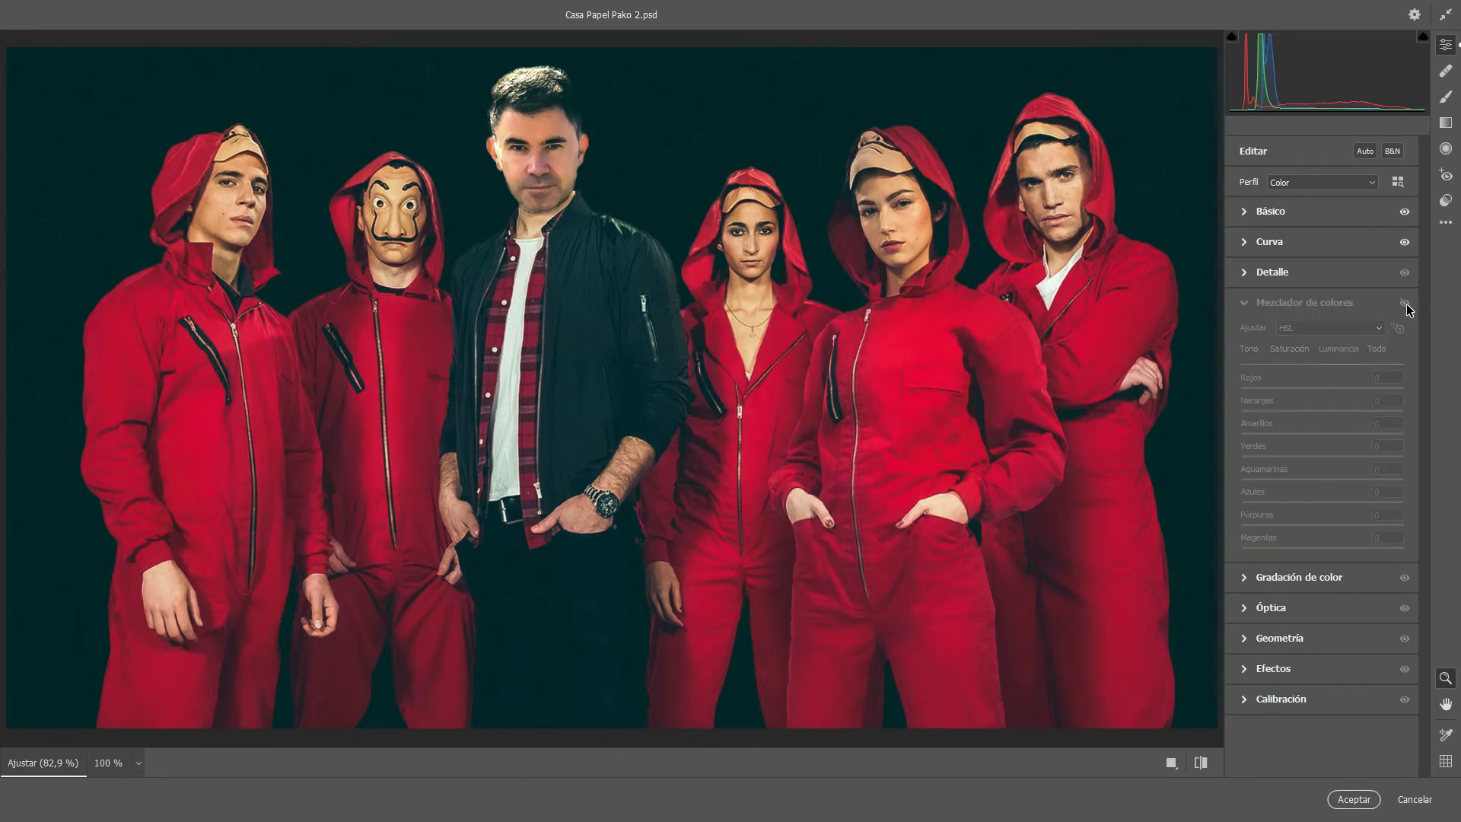
left_click(1405, 303)
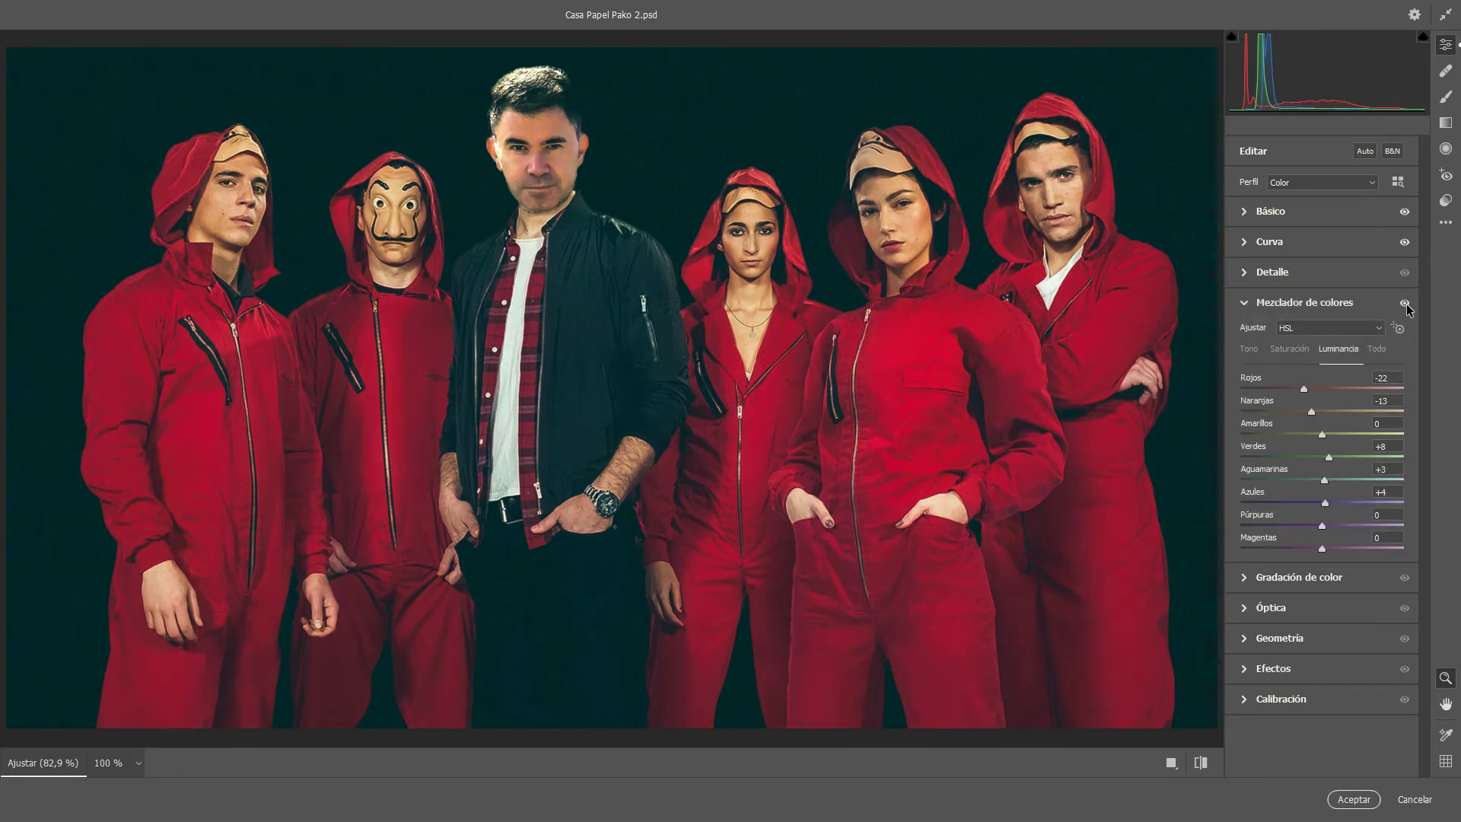
left_click(1404, 303)
left_click(1282, 350)
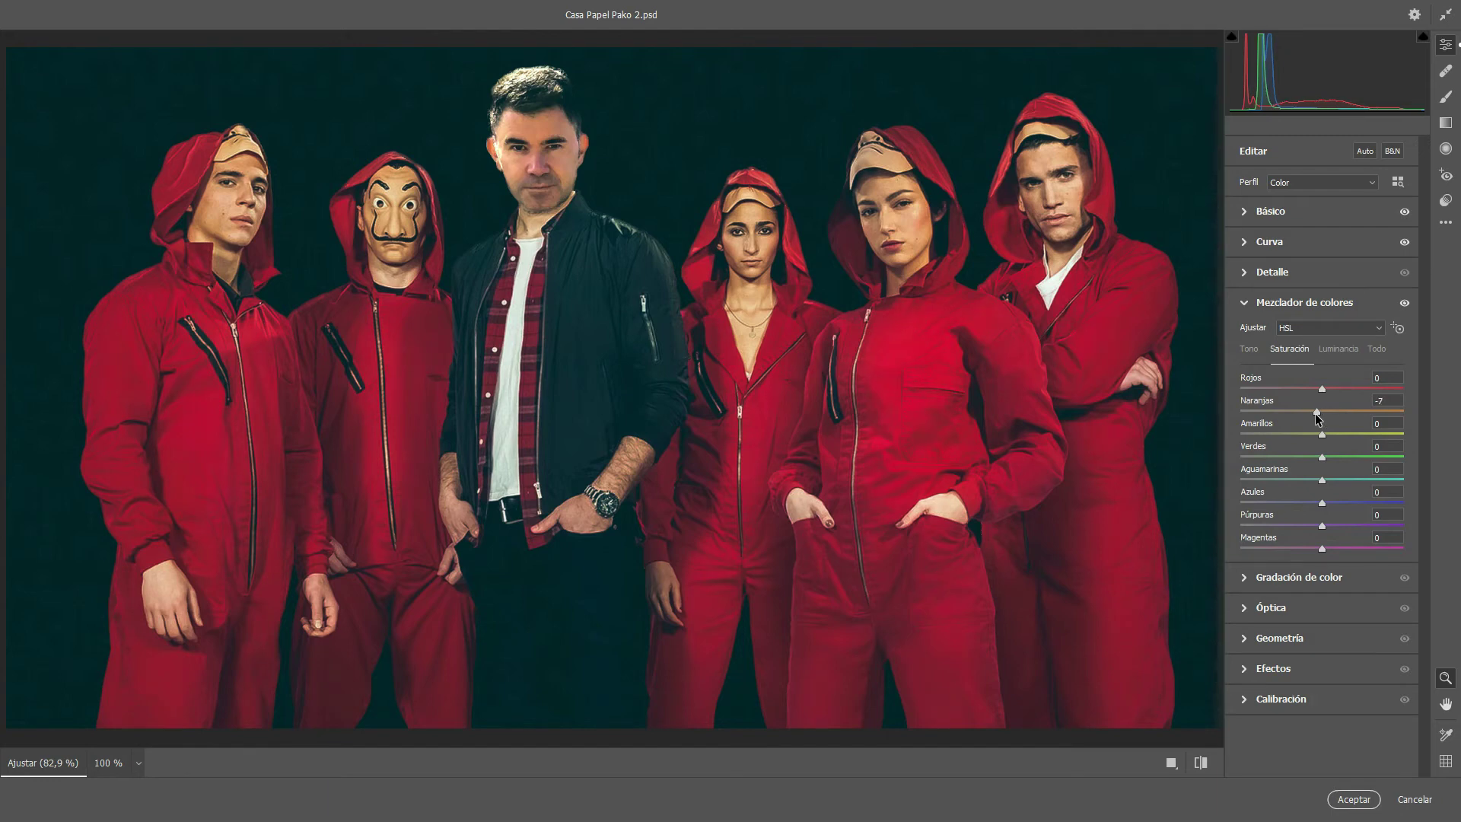
mouse_move(1315, 412)
left_mouse_down()
mouse_move(1255, 415)
mouse_move(1312, 425)
left_mouse_up()
left_click_drag(1313, 413, 1312, 413)
- Set calibration Shadows tint -13, red primary hue +2/saturation -15, green hue +30/saturation -17
left_click(1248, 699)
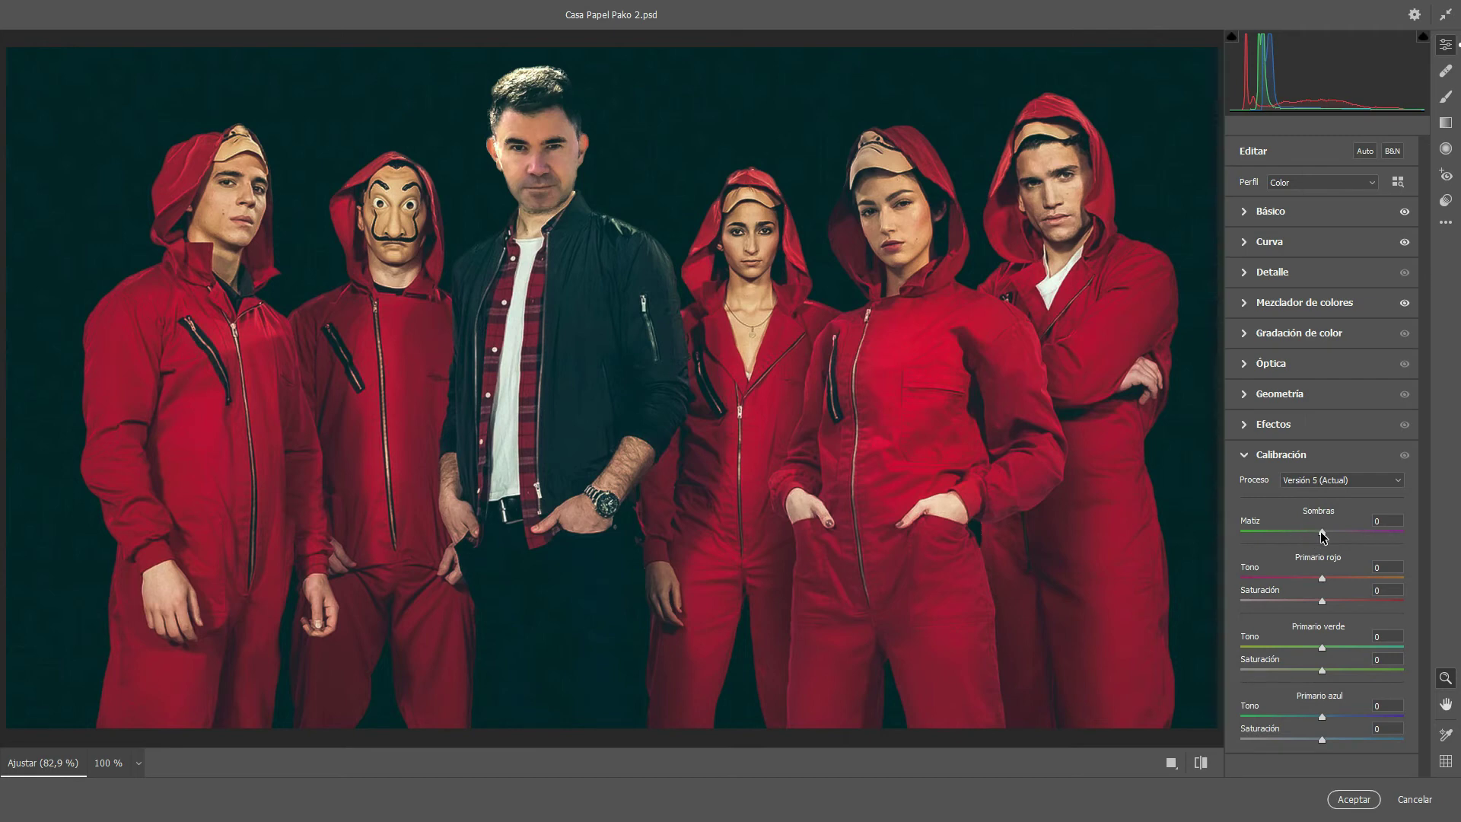
left_click_drag(1321, 532, 1310, 534)
left_click_drag(1322, 583, 1322, 583)
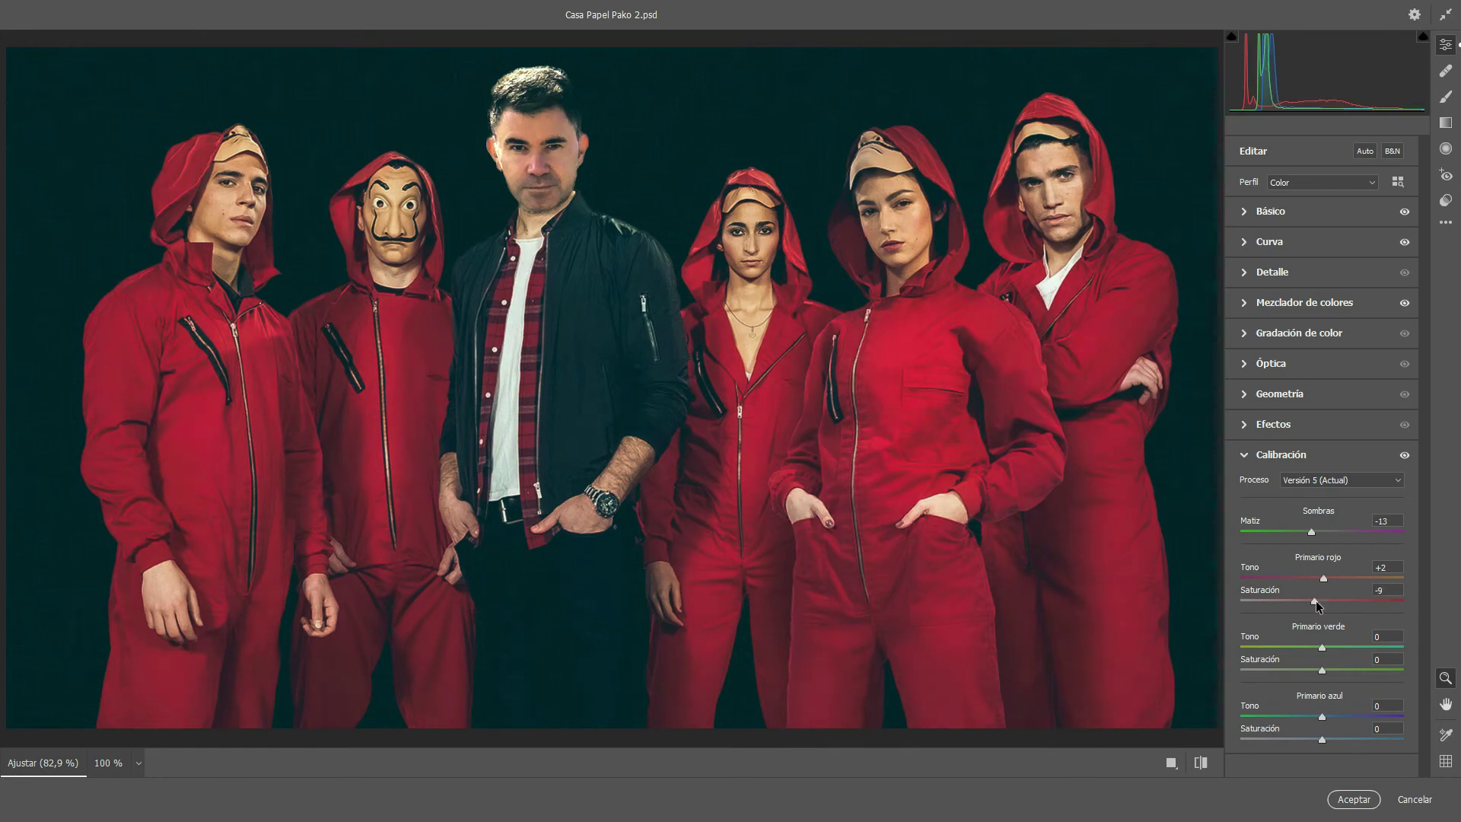
left_click_drag(1317, 601, 1313, 602)
left_click_drag(1315, 604, 1311, 605)
left_click_drag(1322, 648, 1345, 648)
left_click_drag(1322, 671, 1311, 672)
- Raise the blue primary hue to +36 and saturation to +21, comparing calibration on and off
left_click(1404, 456)
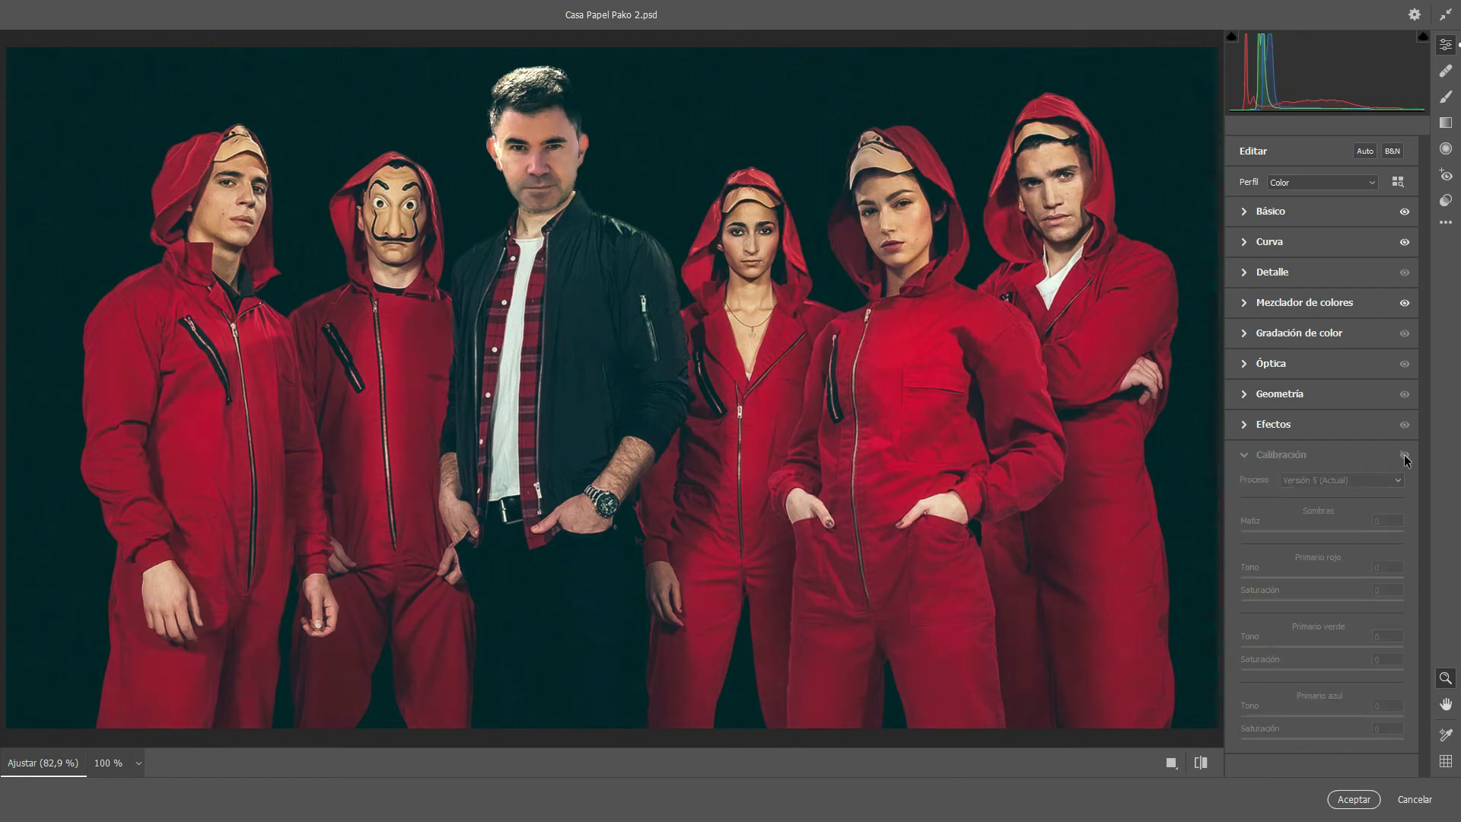
left_click(1406, 458)
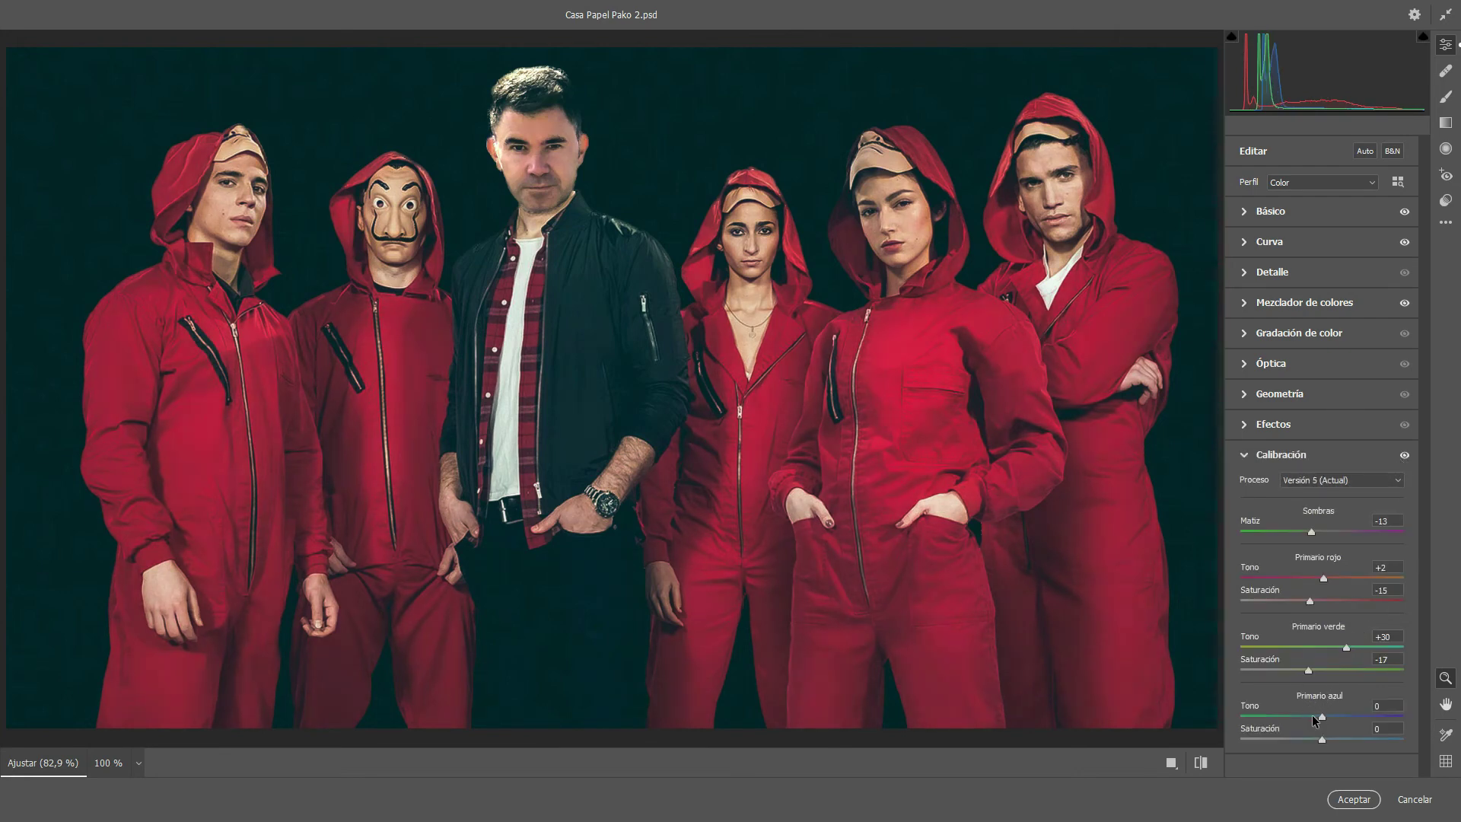
left_click_drag(1323, 717, 1350, 717)
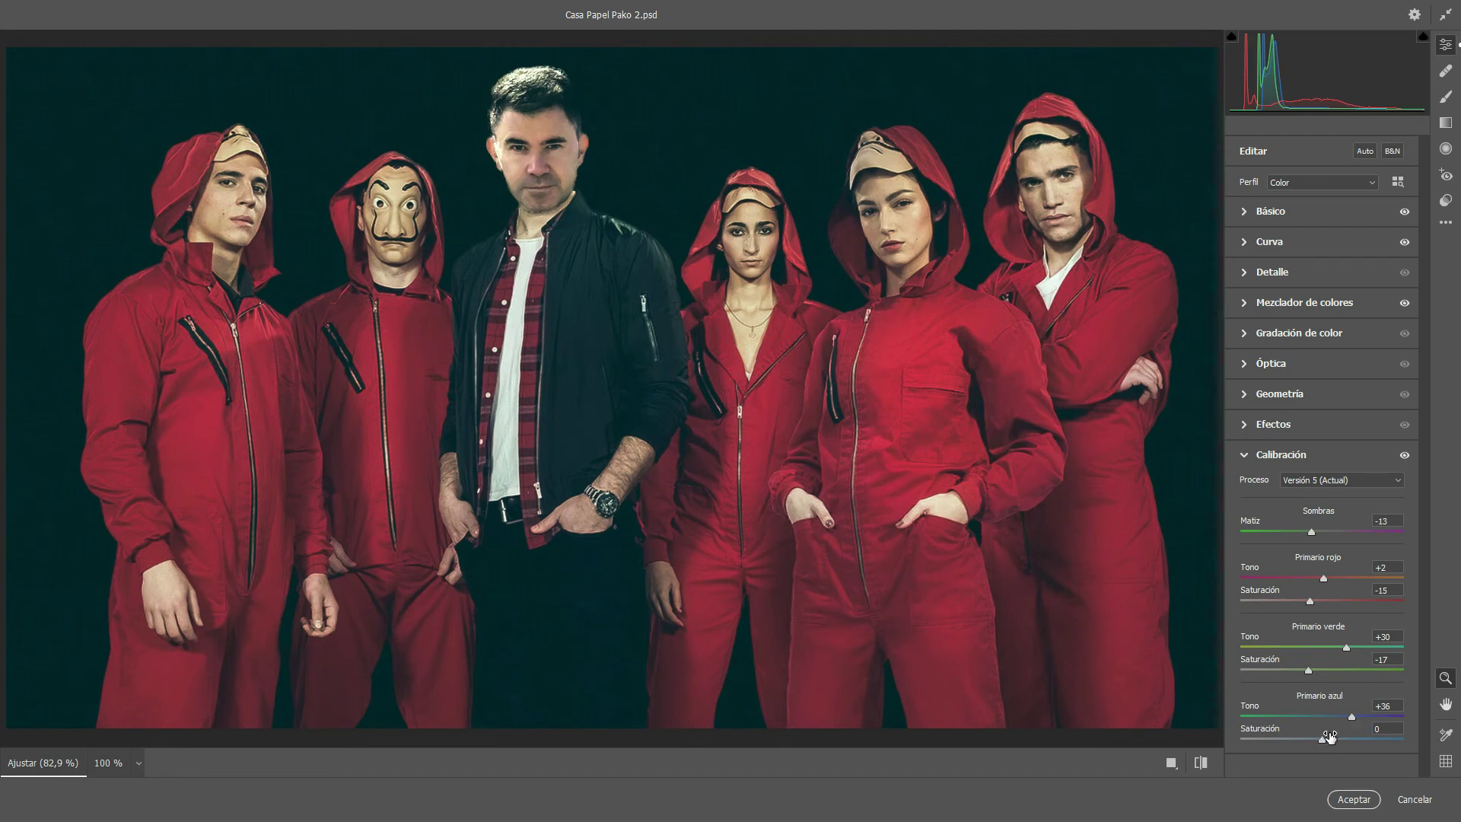
left_click_drag(1321, 738, 1339, 738)
left_click(1404, 456)
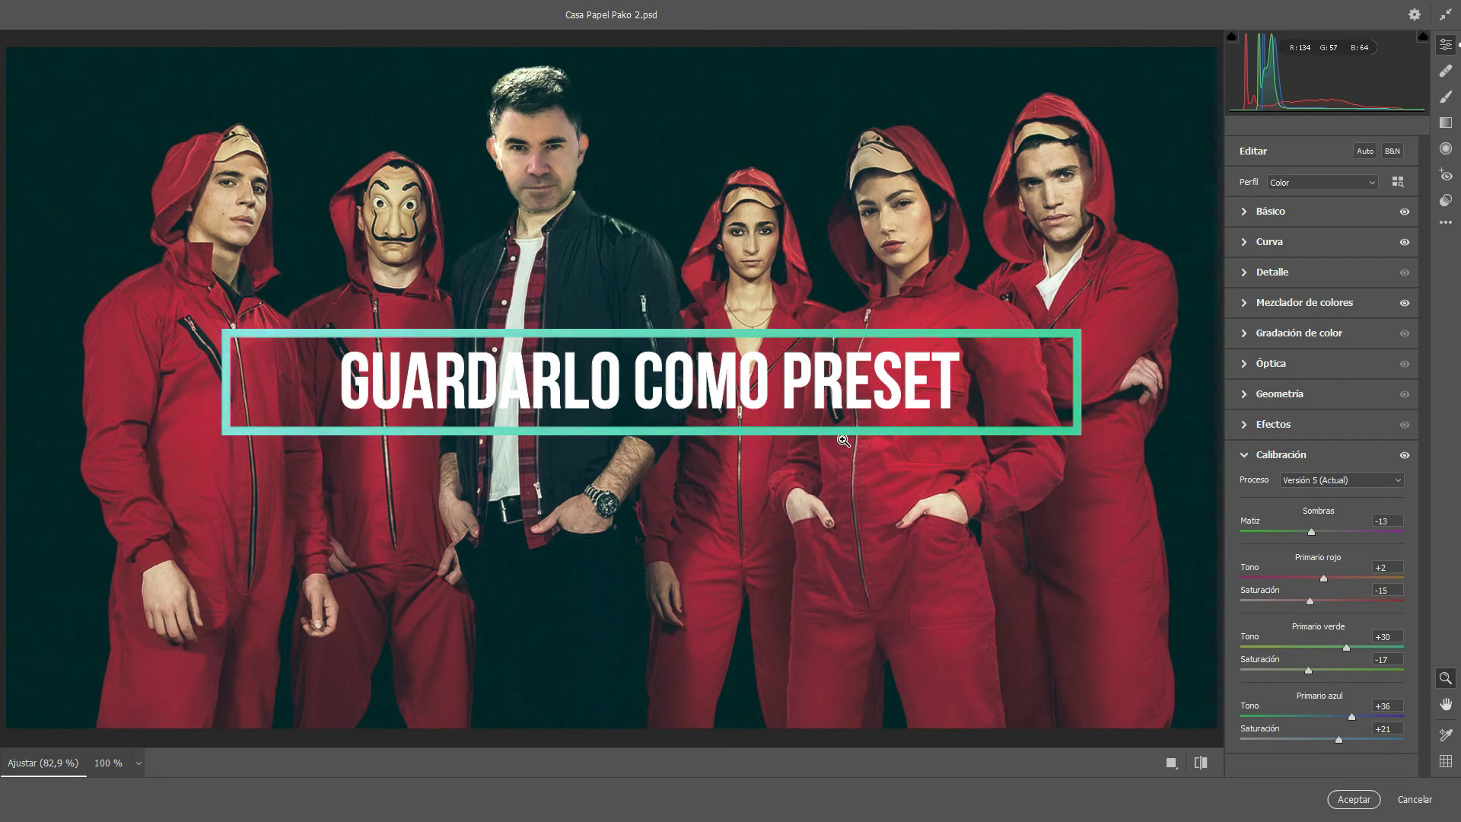
- Save the current grade as Camera Raw preset 'Cinematico 2' in the user presets group
left_click(1446, 200)
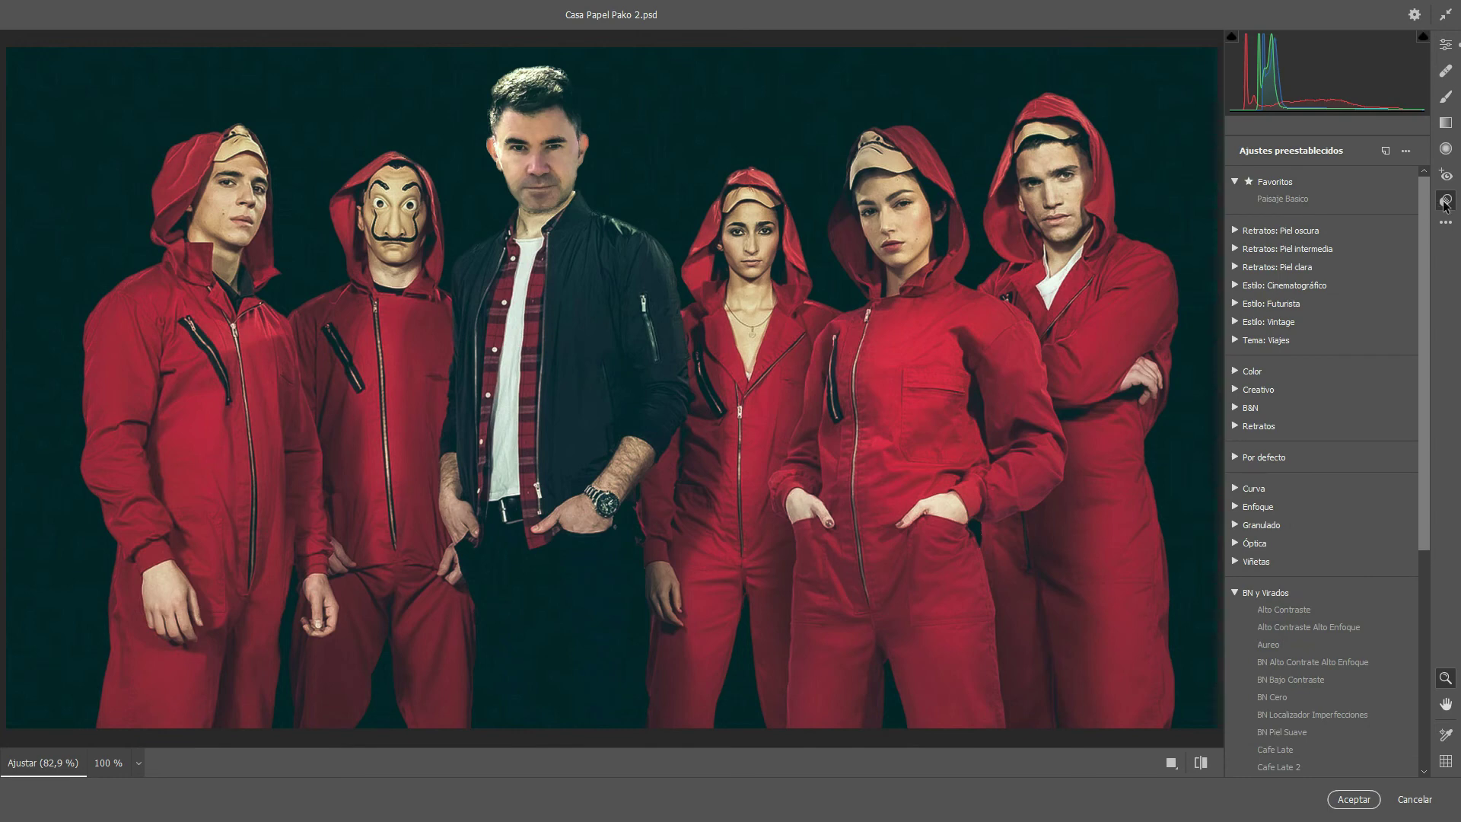
left_click(1385, 152)
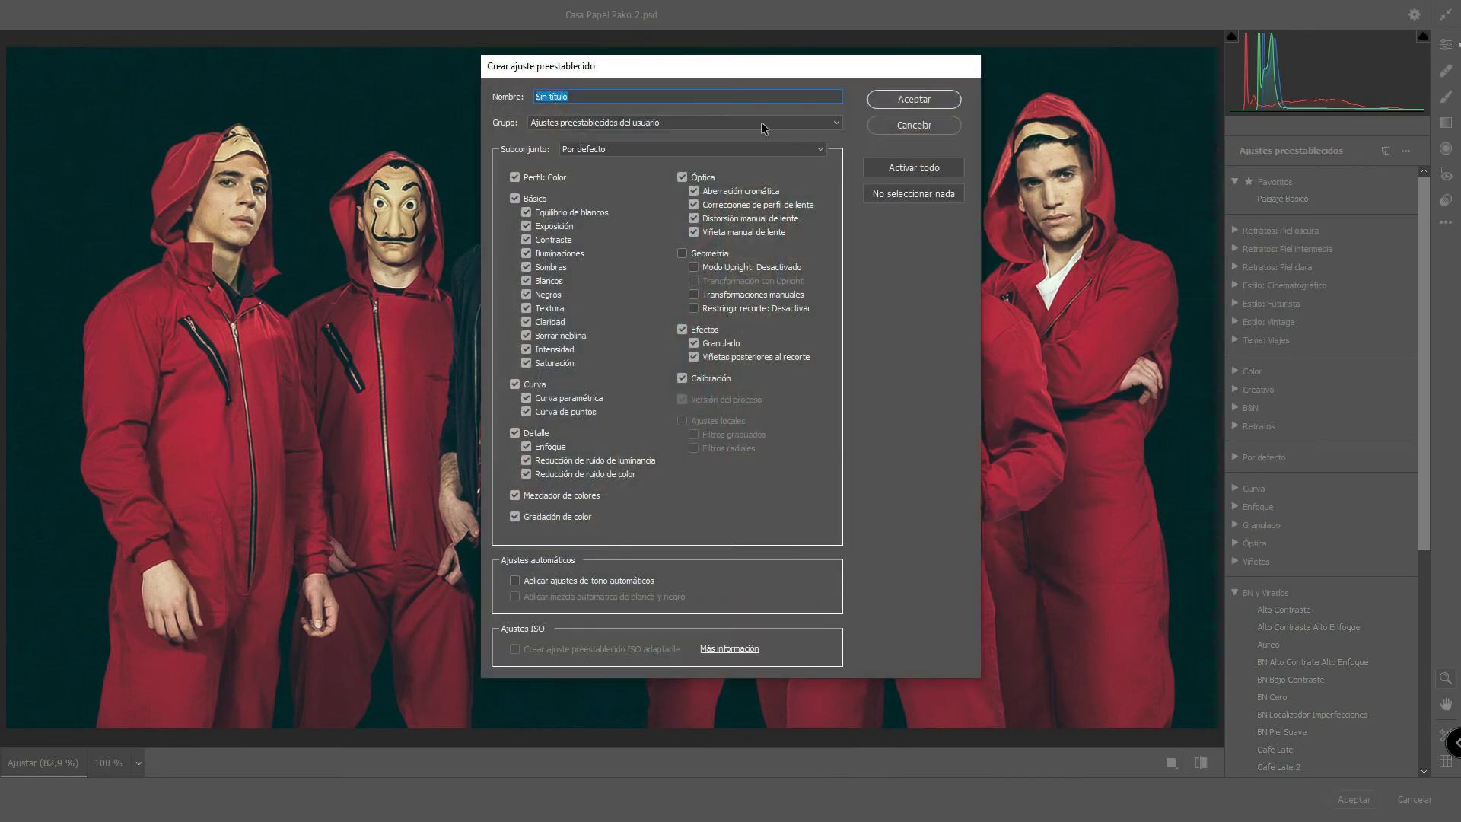
type("Ci")
type("nematico 2")
left_click(564, 124)
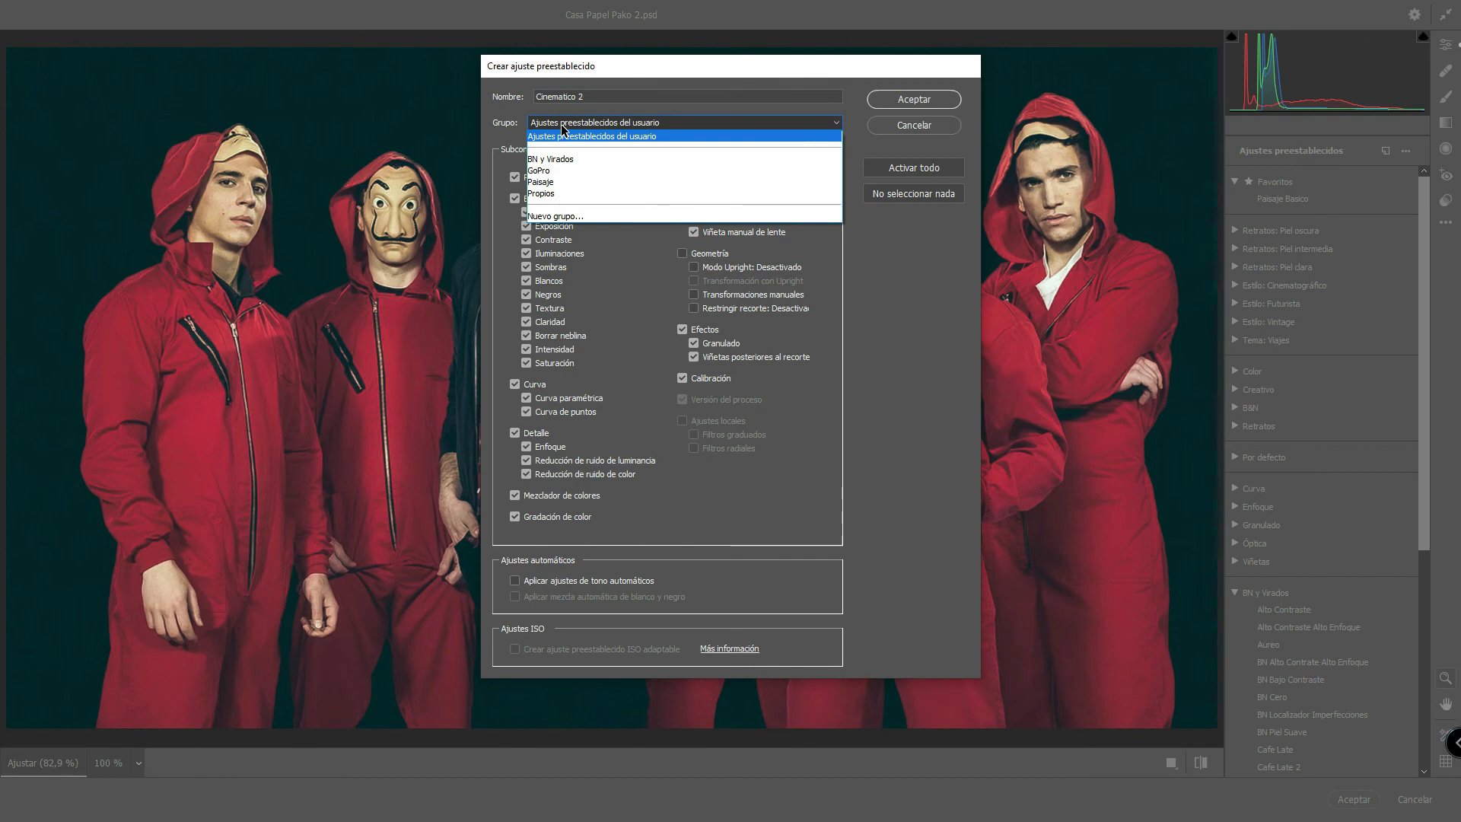
left_click(562, 126)
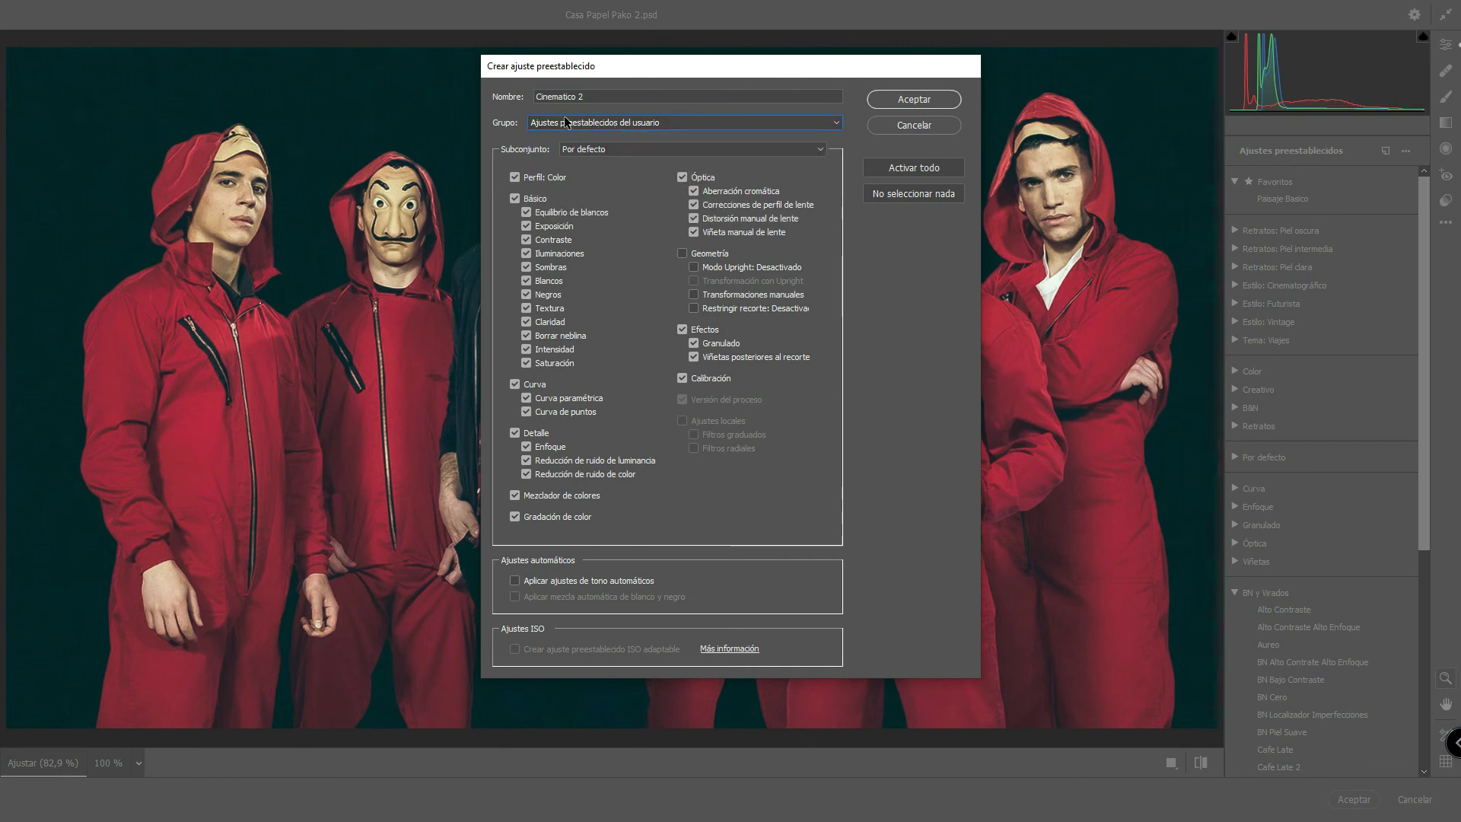
left_click(904, 100)
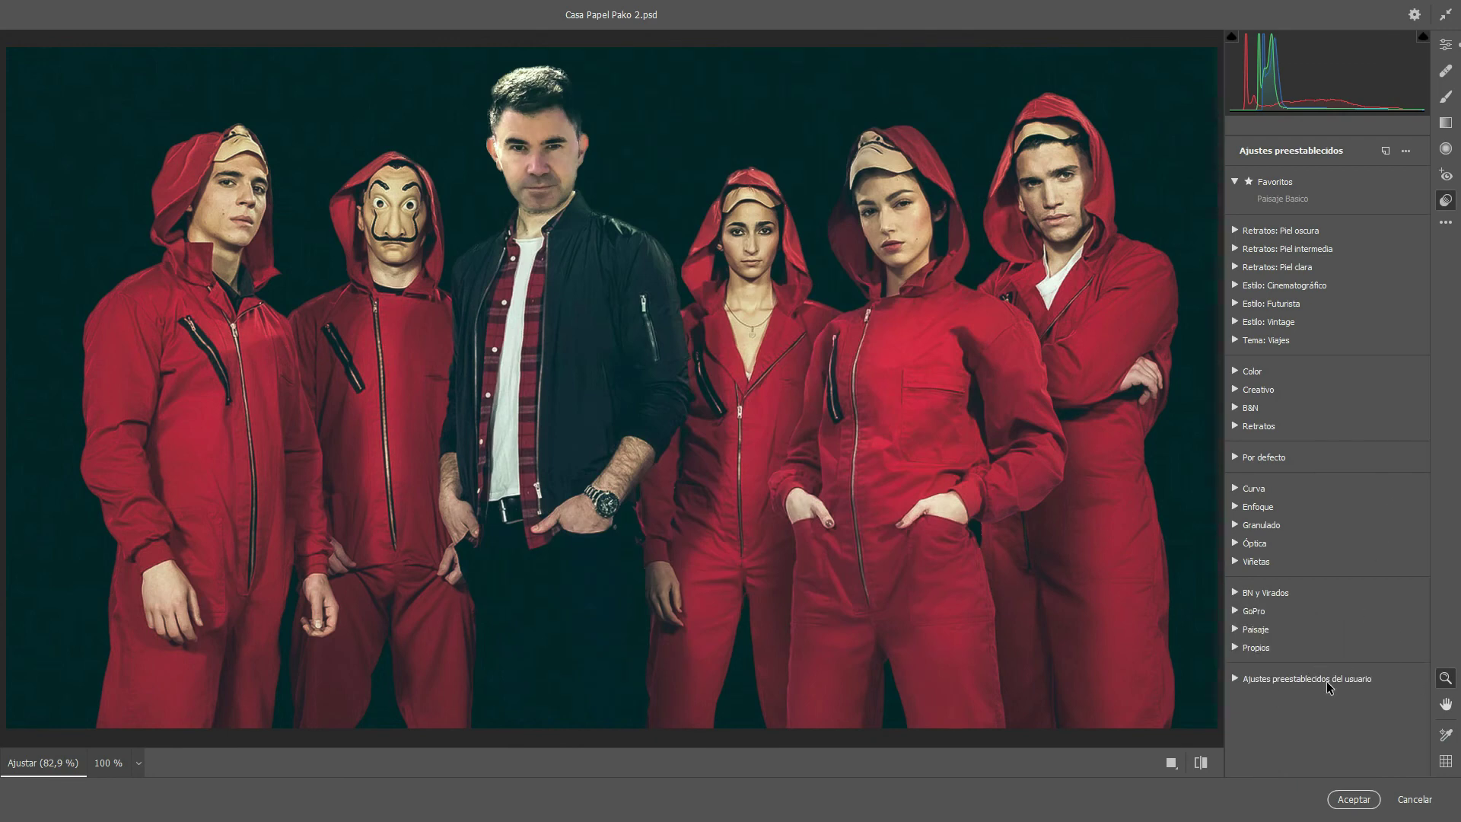
left_click(1235, 679)
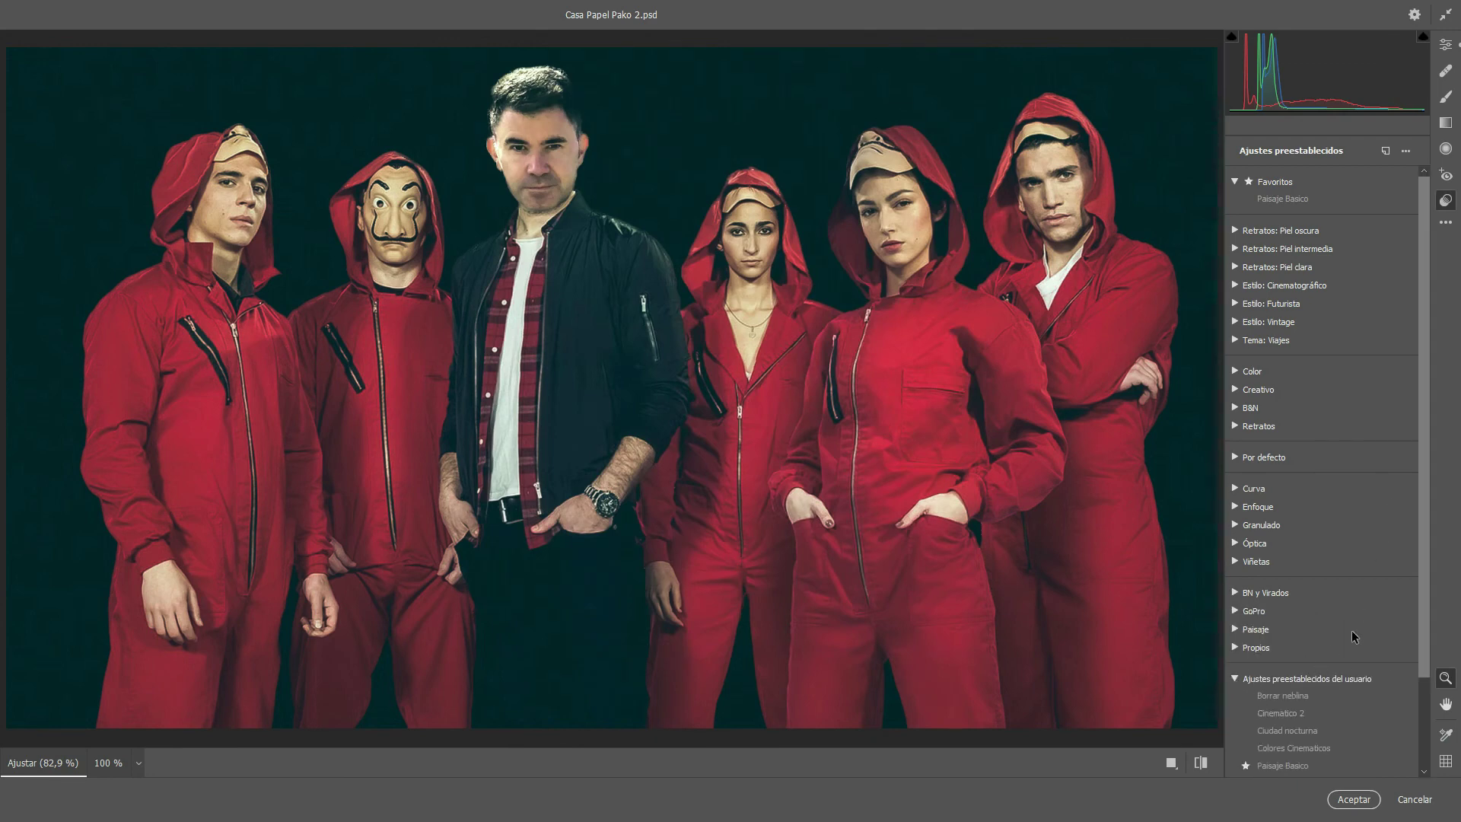
left_click_drag(1425, 513, 1423, 599)
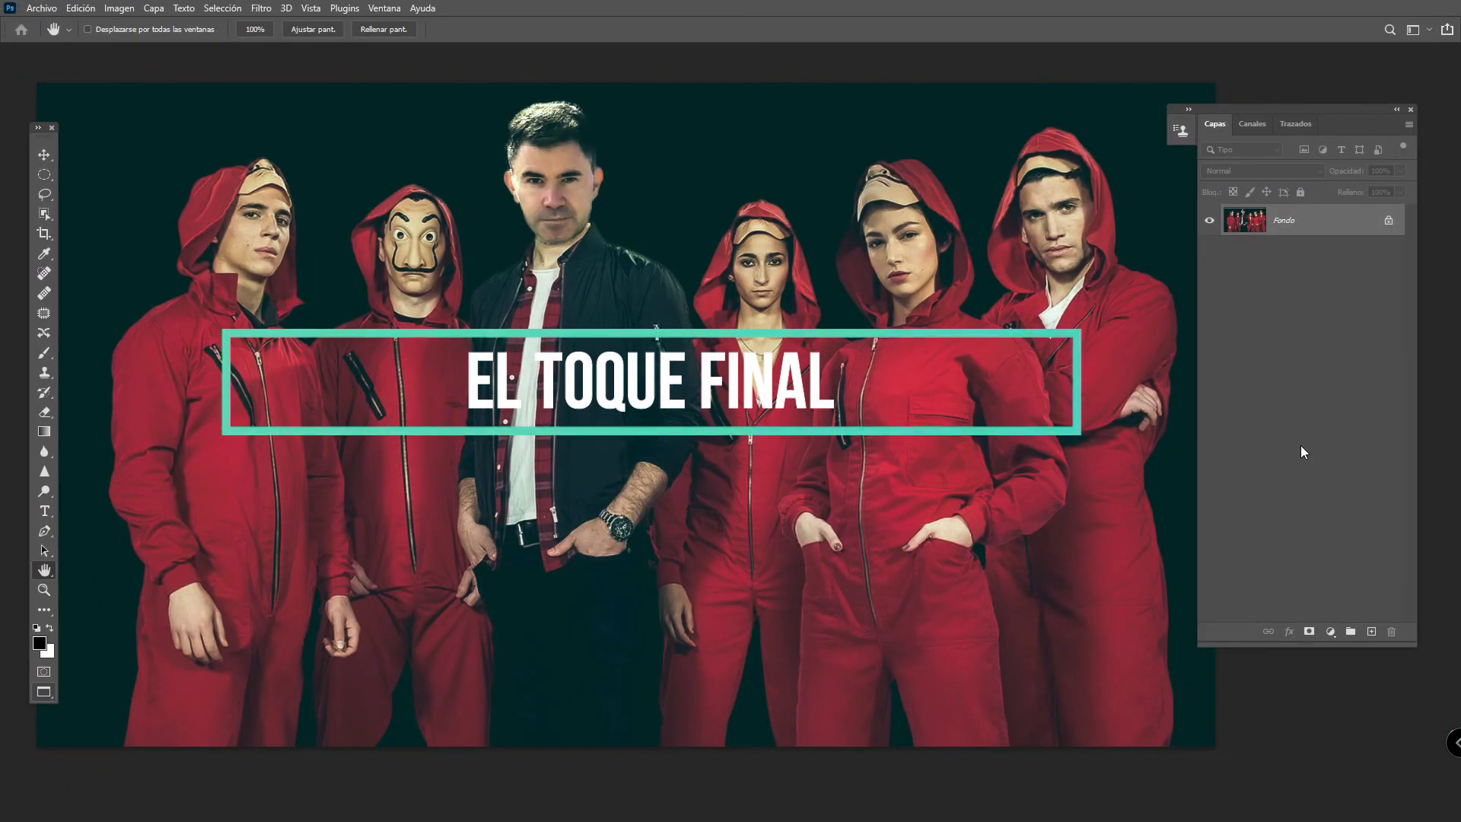
- Add a Color Lookup adjustment layer using the 'potenciar verdes.cube' 3D LUT above Fondo
left_click(1332, 632)
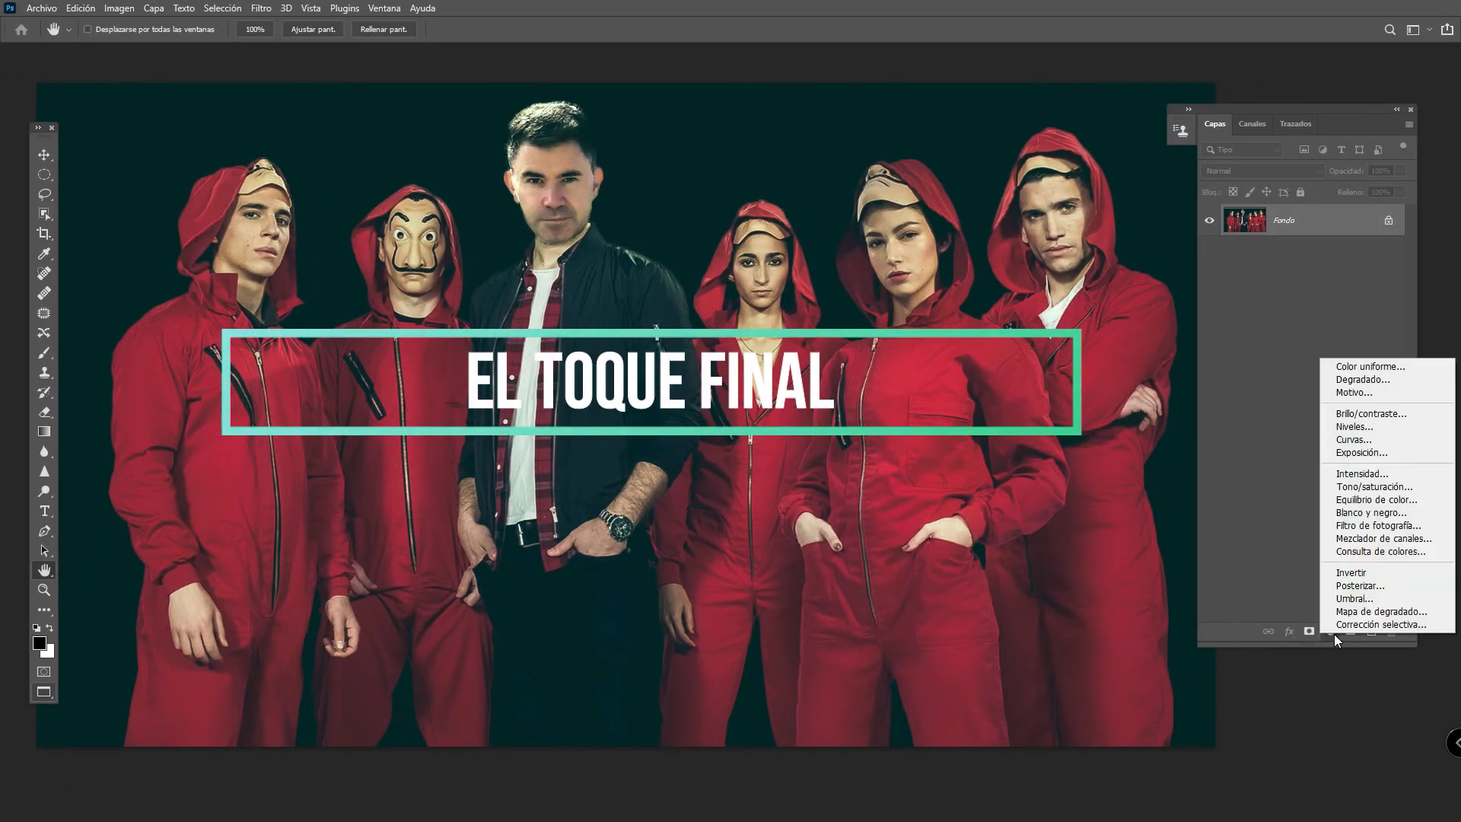
left_click(1379, 551)
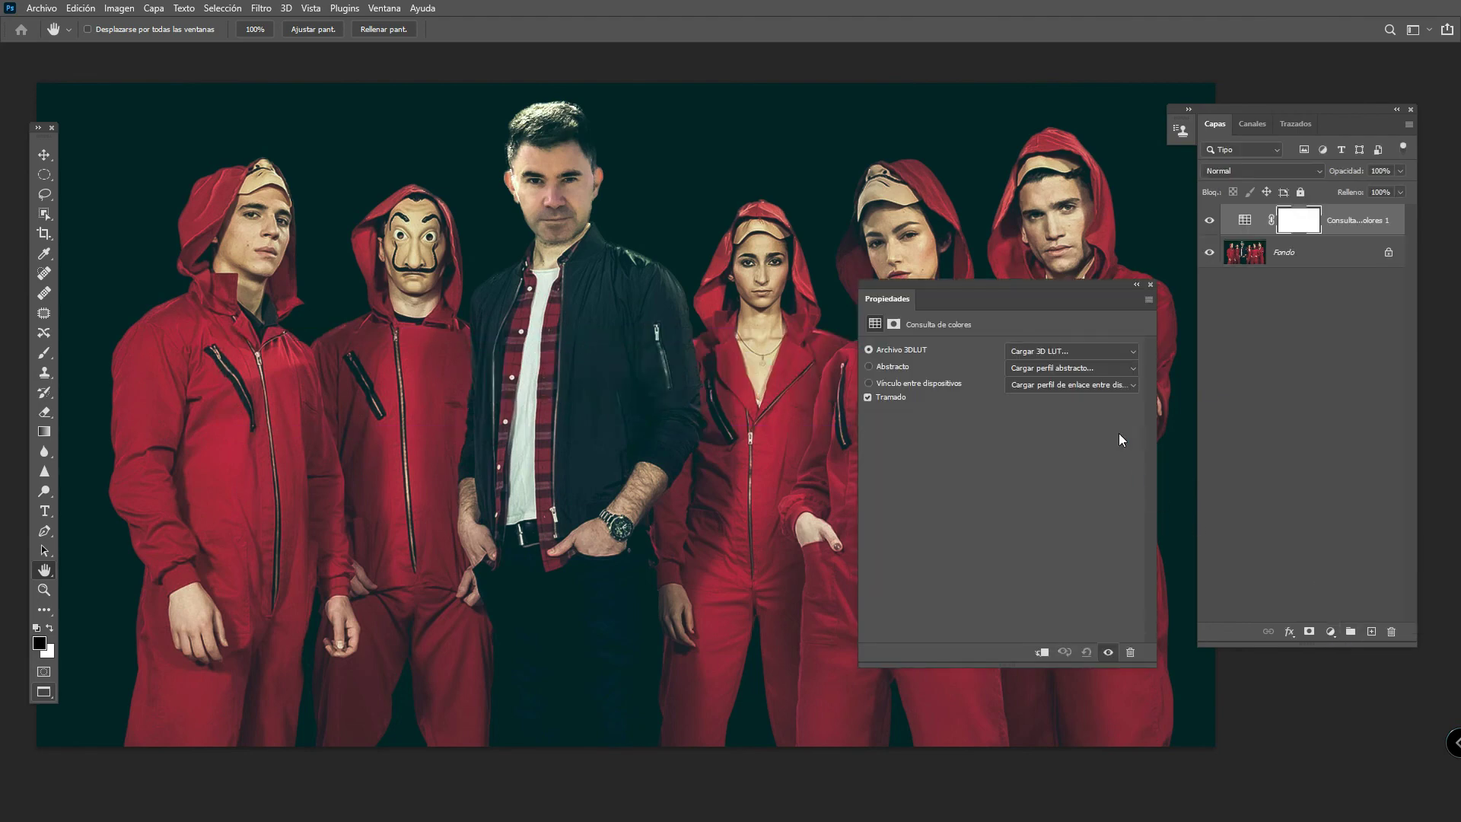
left_click(1044, 352)
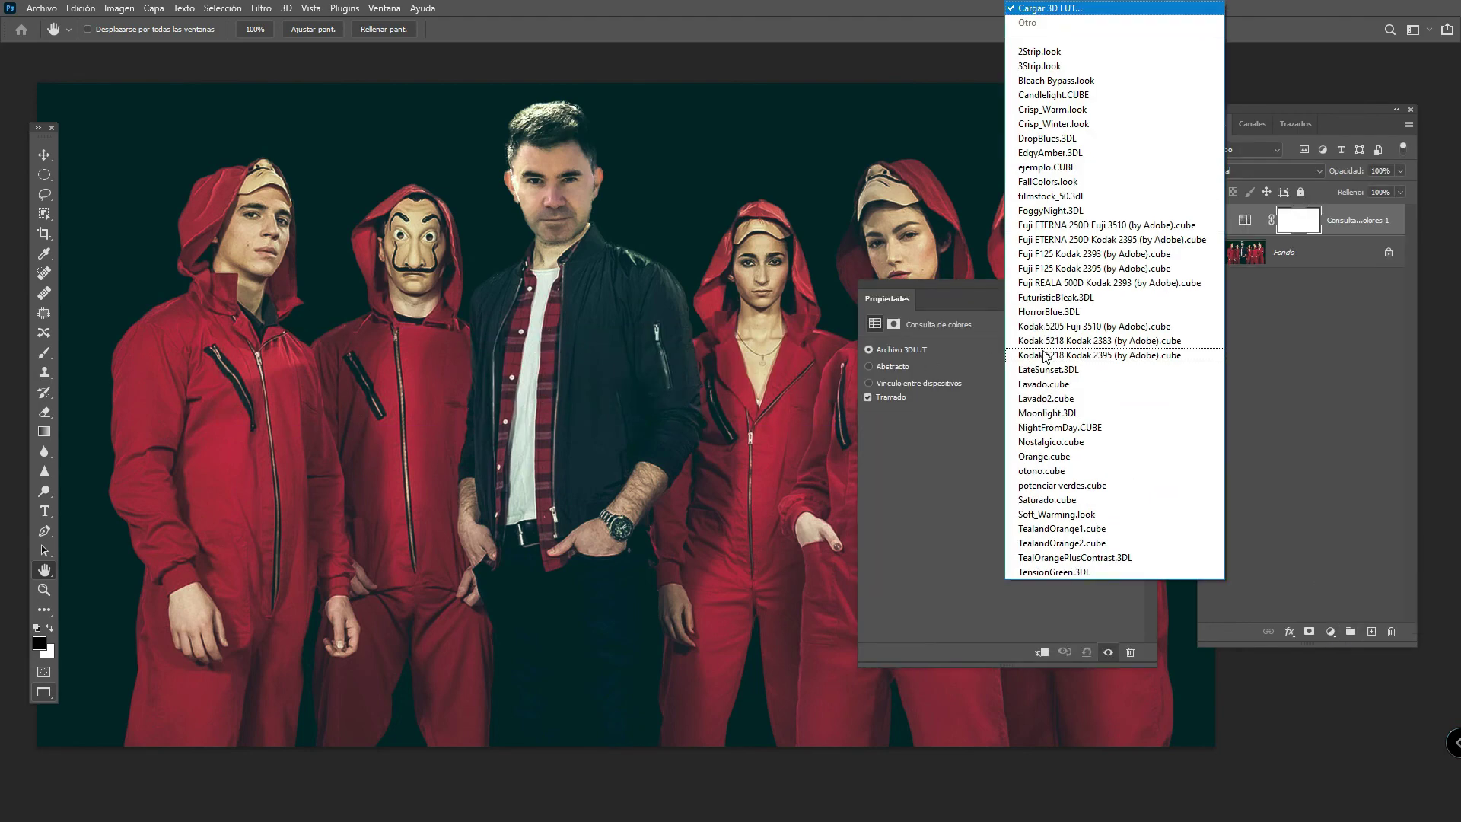
left_click(1108, 487)
left_click_drag(1015, 287, 1088, 271)
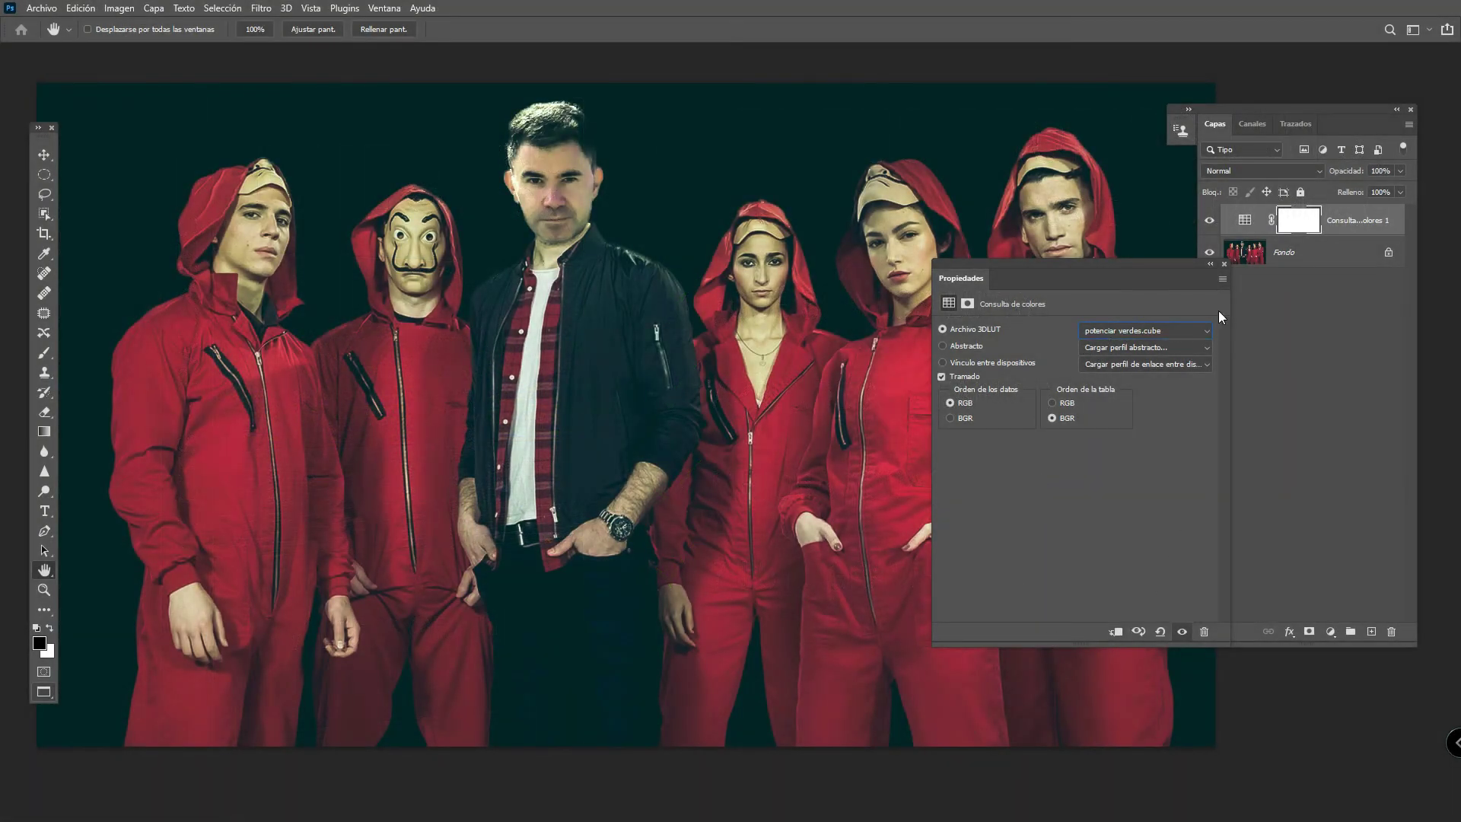
left_click(1224, 264)
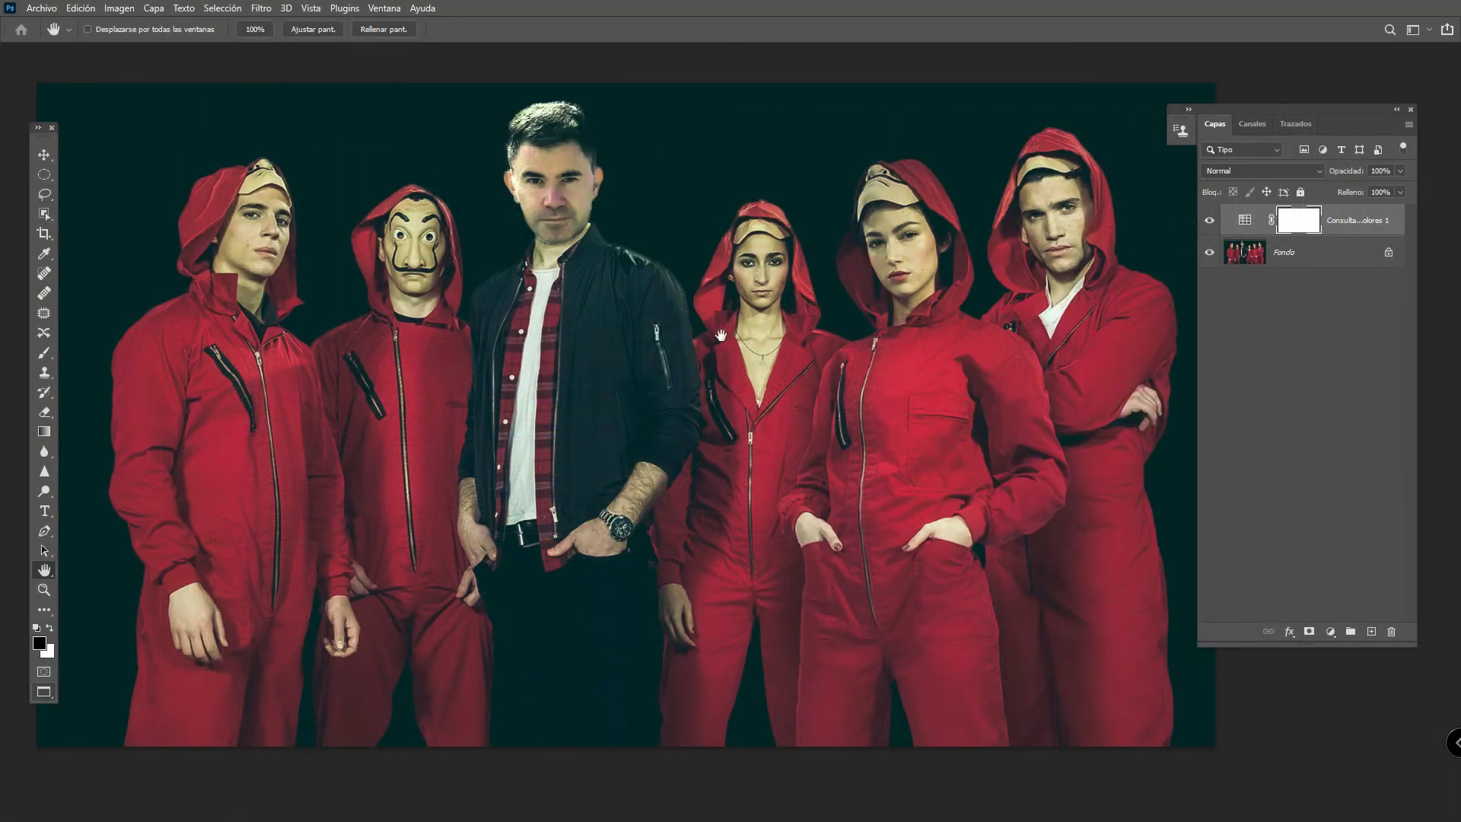